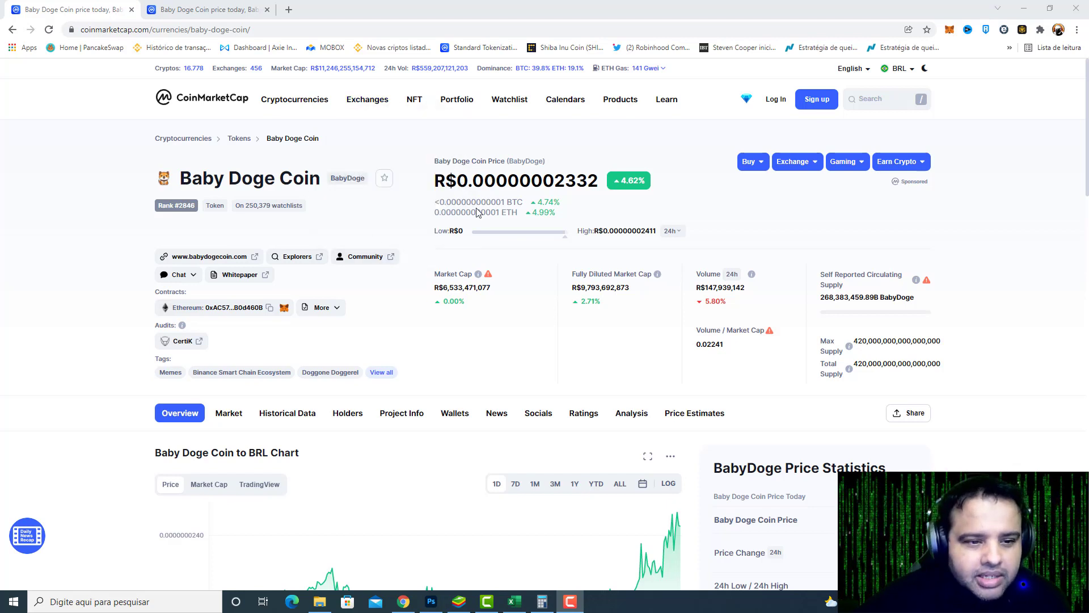
Examine the current Baby Doge Coin price in Brazilian reais on its CoinMarketCap page
{"action": "left_click_drag", "start_coordinate": [445, 182], "coordinate": [580, 182]}
{"action": "left_click", "coordinate": [477, 182]}
{"action": "left_click_drag", "start_coordinate": [434, 183], "coordinate": [601, 190]}
{"action": "left_click", "coordinate": [497, 182]}
{"action": "left_click", "coordinate": [497, 182]}
{"action": "left_click", "coordinate": [435, 186]}
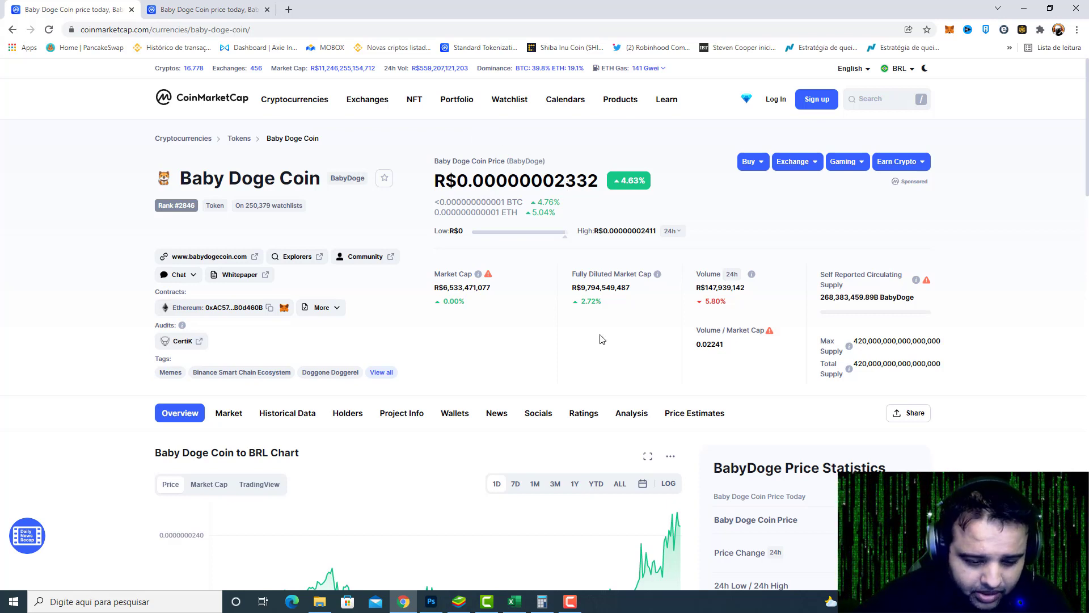
Switch to the Pasta1 workbook in Excel and bring the whole BABY DOGECOIN table into readable view
{"action": "left_click", "coordinate": [514, 601]}
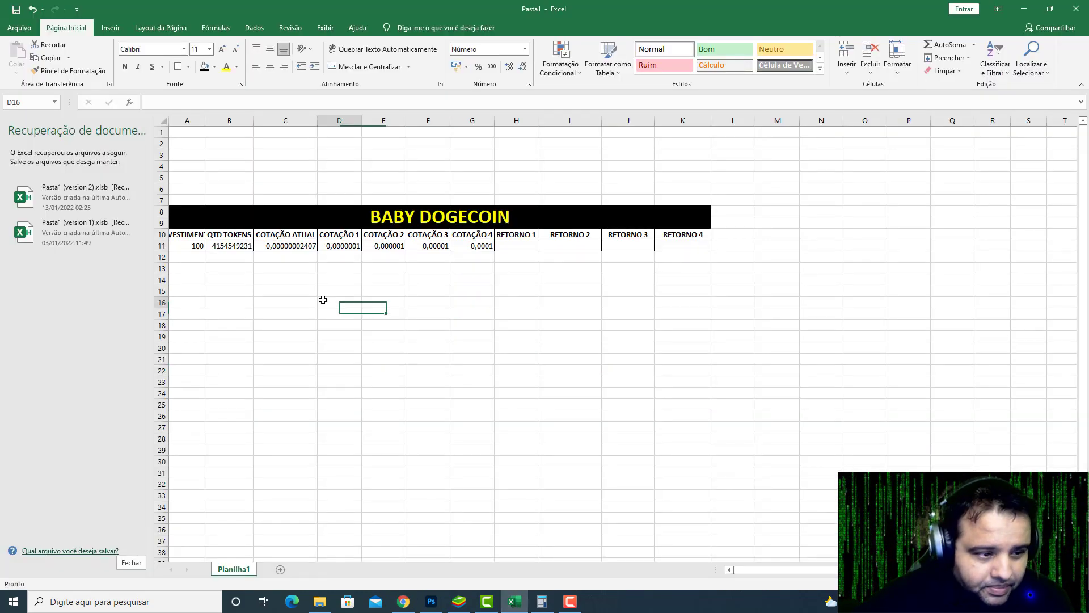
{"action": "scroll", "coordinate": [353, 358], "scroll_direction": "up", "scroll_amount": 1, "text": "ctrl"}
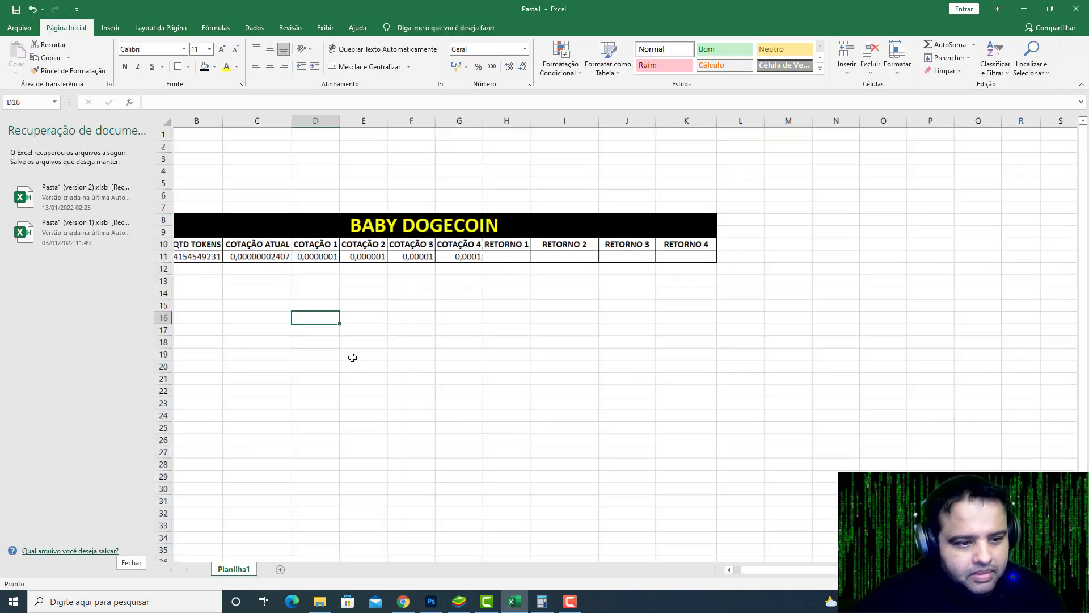
{"action": "scroll", "coordinate": [353, 357], "scroll_direction": "up", "scroll_amount": 4, "text": "ctrl"}
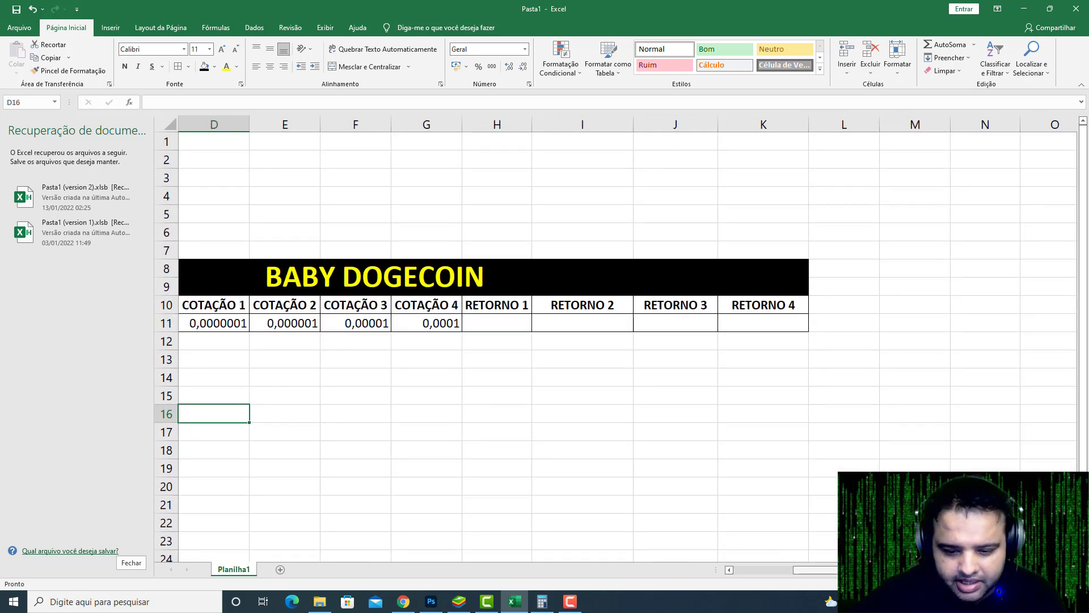
{"action": "left_click_drag", "start_coordinate": [817, 570], "coordinate": [760, 569]}
{"action": "left_click", "coordinate": [449, 439]}
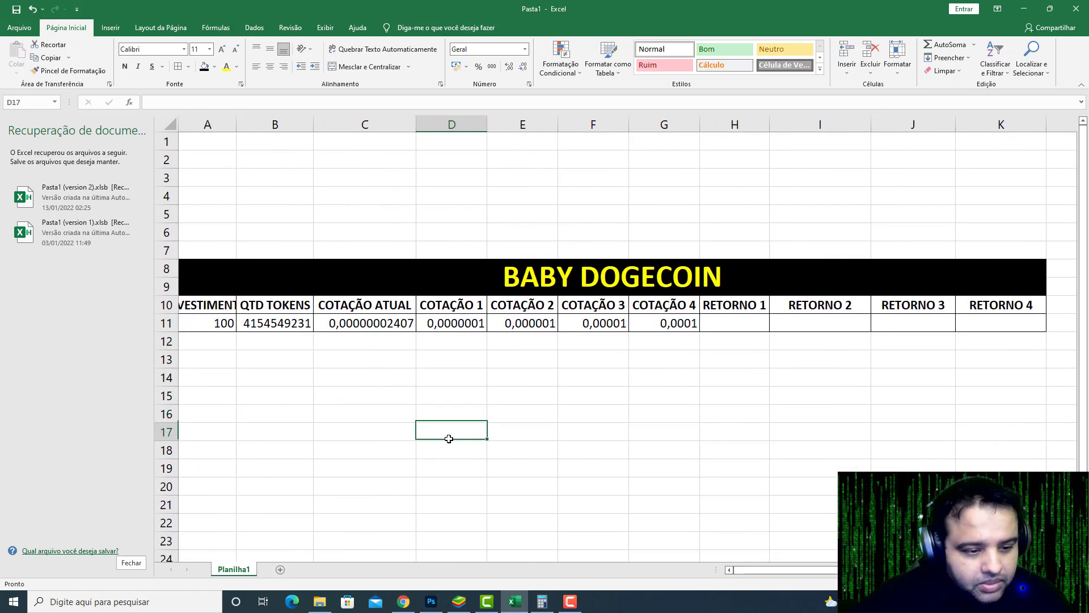
{"action": "scroll", "coordinate": [236, 139], "scroll_direction": "left", "scroll_amount": 1}
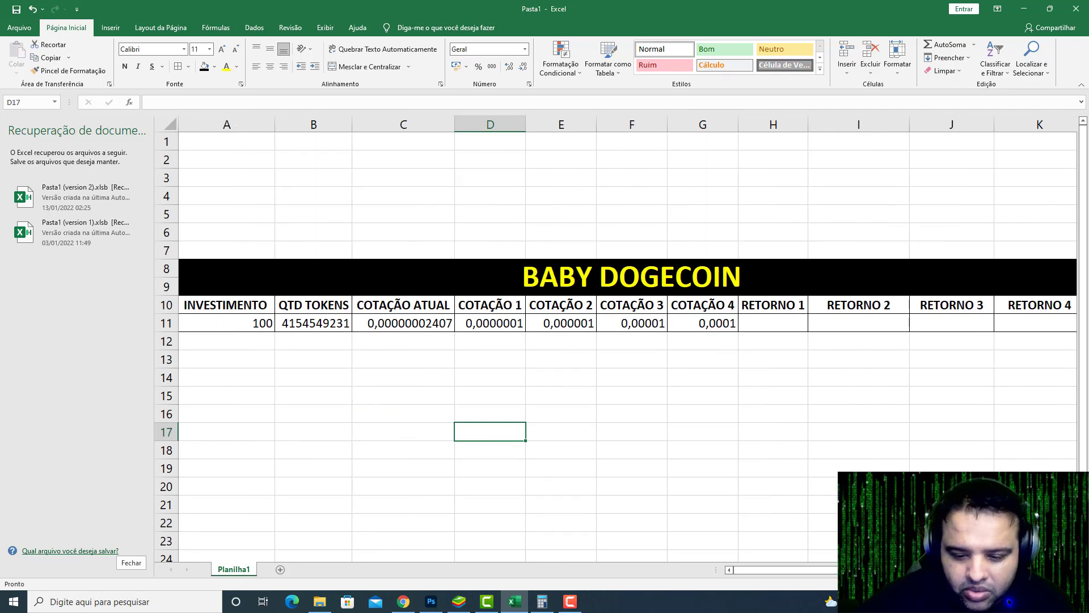
{"action": "left_click_drag", "start_coordinate": [760, 570], "coordinate": [760, 570]}
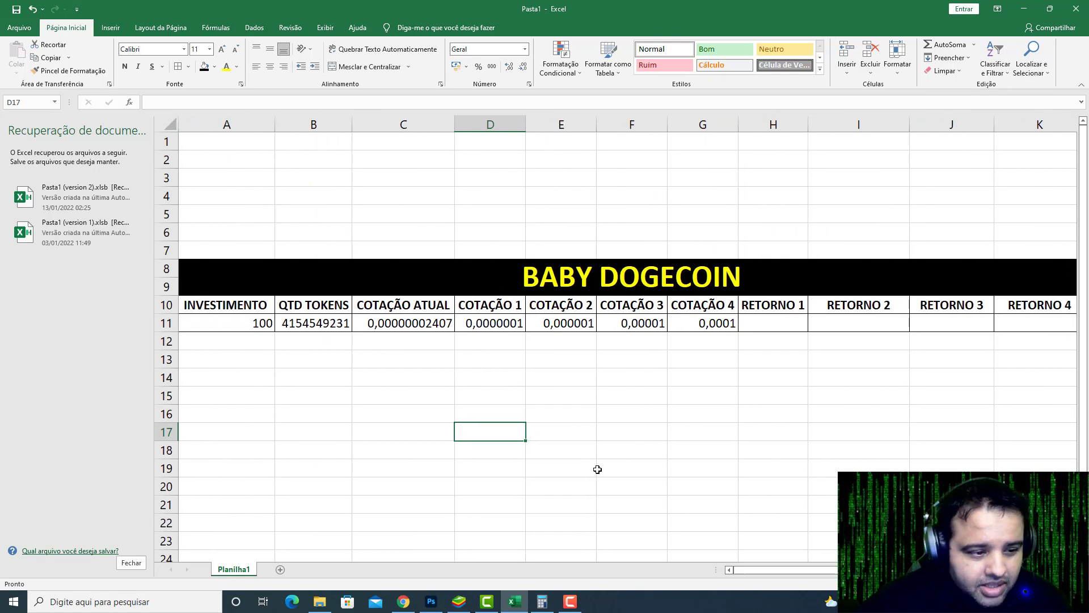
{"action": "scroll", "coordinate": [579, 465], "scroll_direction": "down", "scroll_amount": 1}
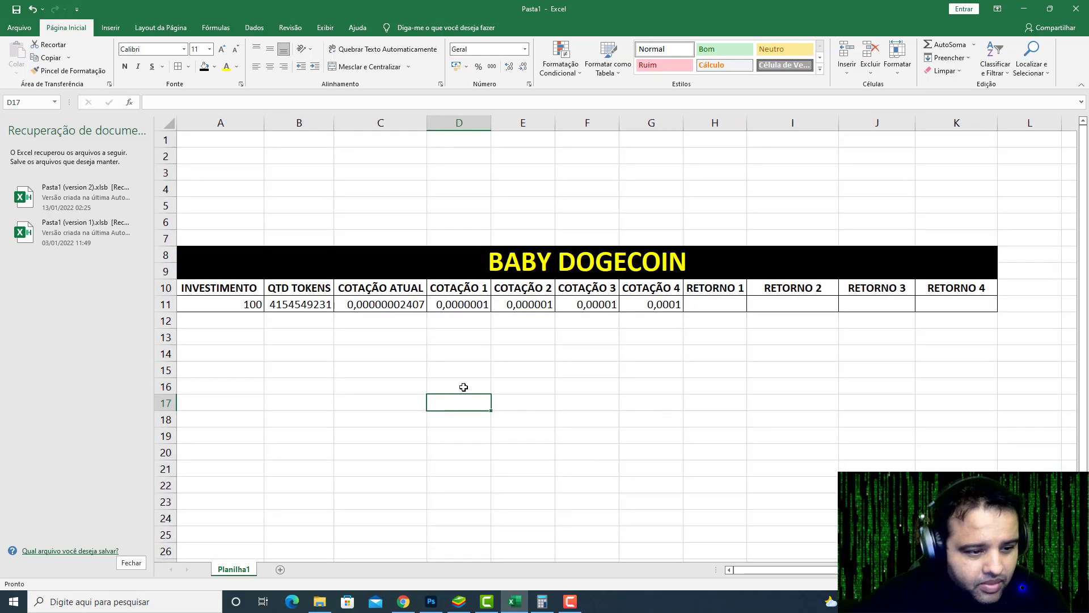
Format the INVESTIMENTO value in A11 as accounting currency in R$ Português (Brasil)
{"action": "left_click", "coordinate": [239, 305]}
{"action": "left_click", "coordinate": [466, 67]}
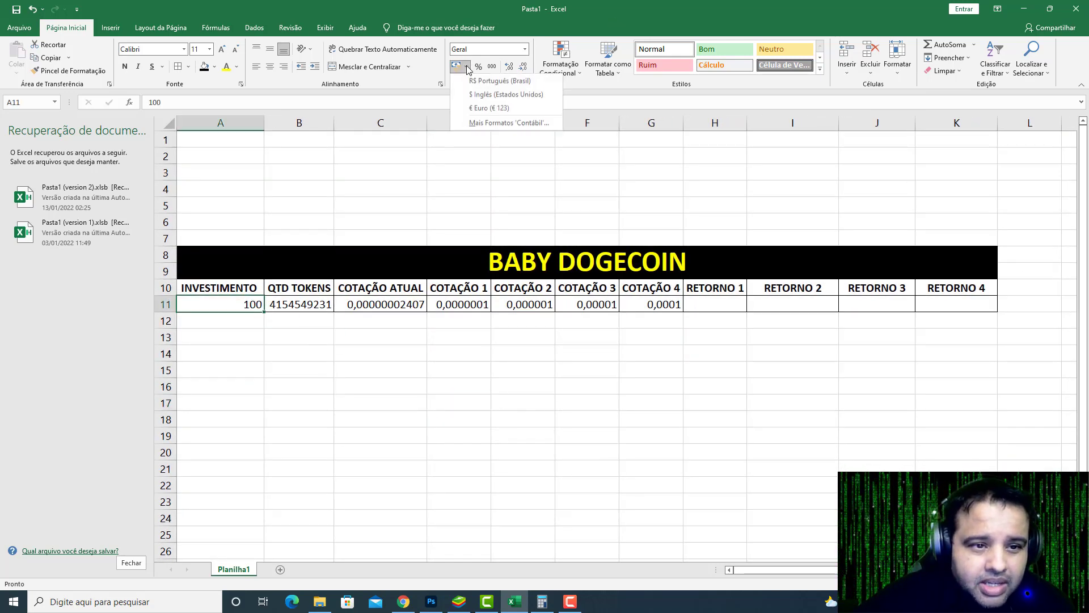
{"action": "left_click", "coordinate": [497, 81]}
{"action": "left_click", "coordinate": [341, 420]}
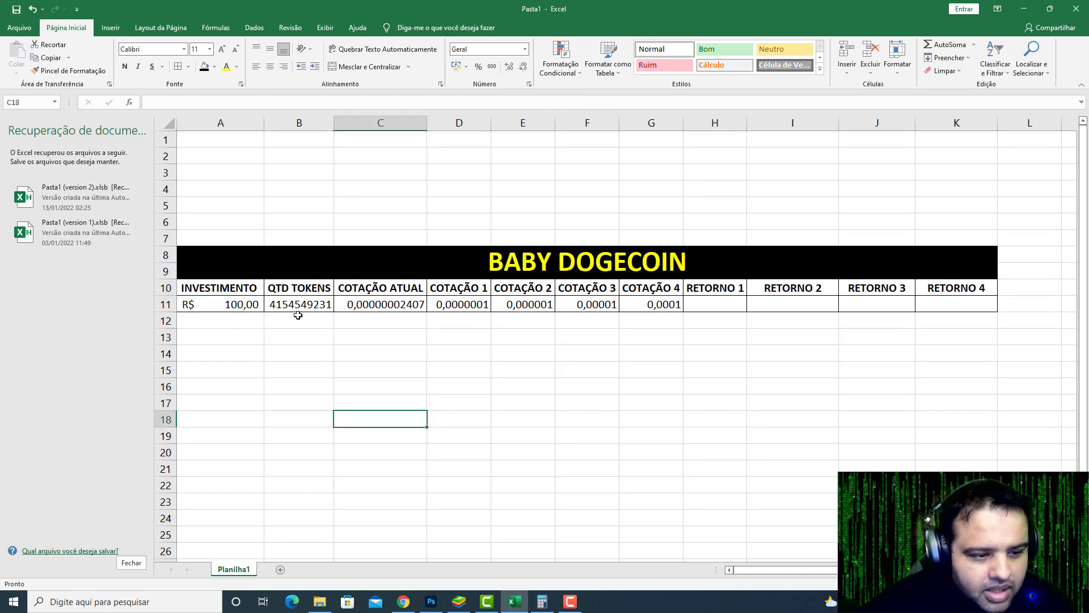
Replace the QTD TOKENS value in B11 with the formula =A11/C11, dividing the investment by the current quote
{"action": "left_click", "coordinate": [296, 306]}
{"action": "key", "text": "Delete"}
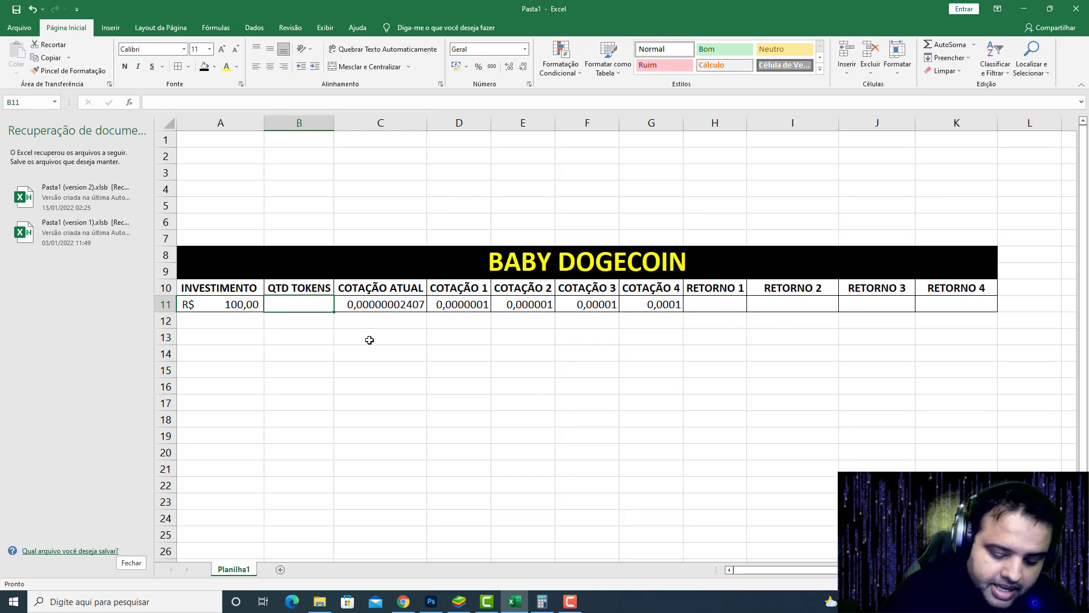
{"action": "type", "text": "="}
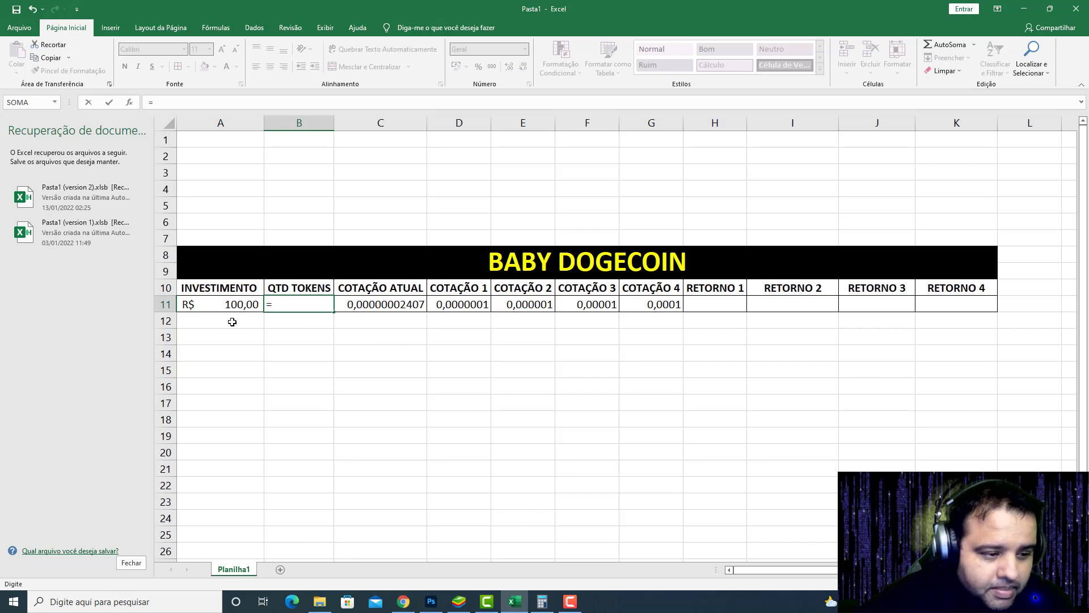
{"action": "left_click", "coordinate": [223, 304]}
{"action": "type", "text": "/"}
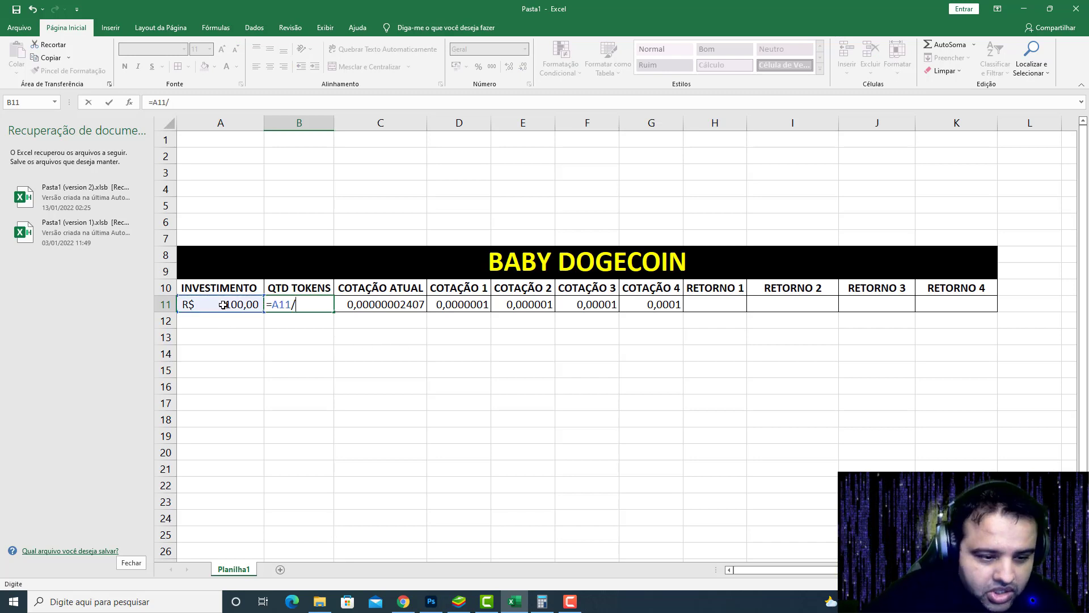
{"action": "left_click", "coordinate": [375, 304]}
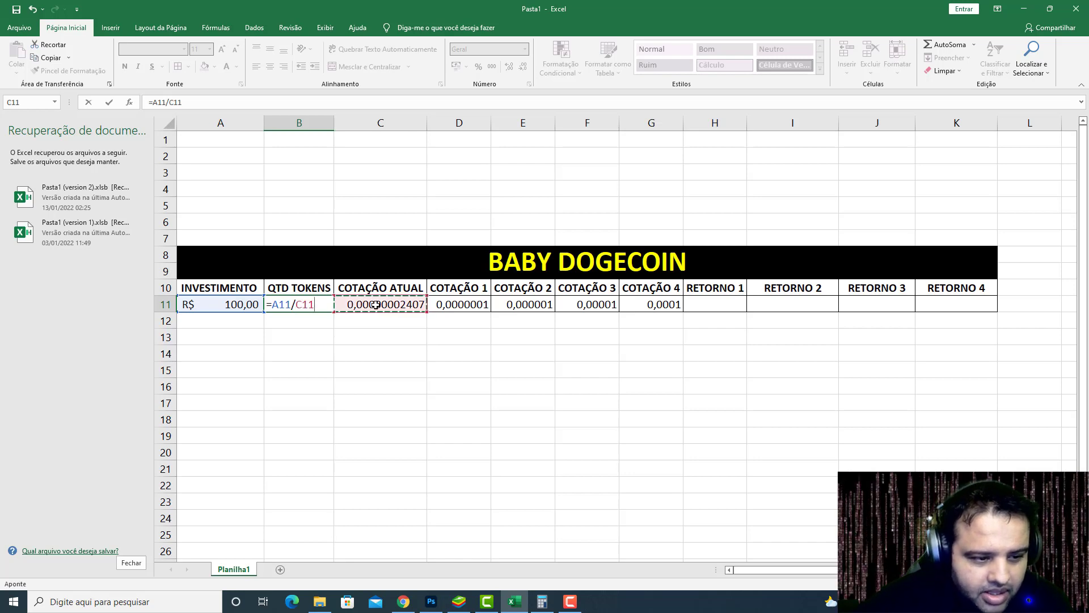
{"action": "key", "text": "Return"}
Change the number format of the QTD TOKENS cell B11 to the Número category
{"action": "right_click", "coordinate": [329, 306]}
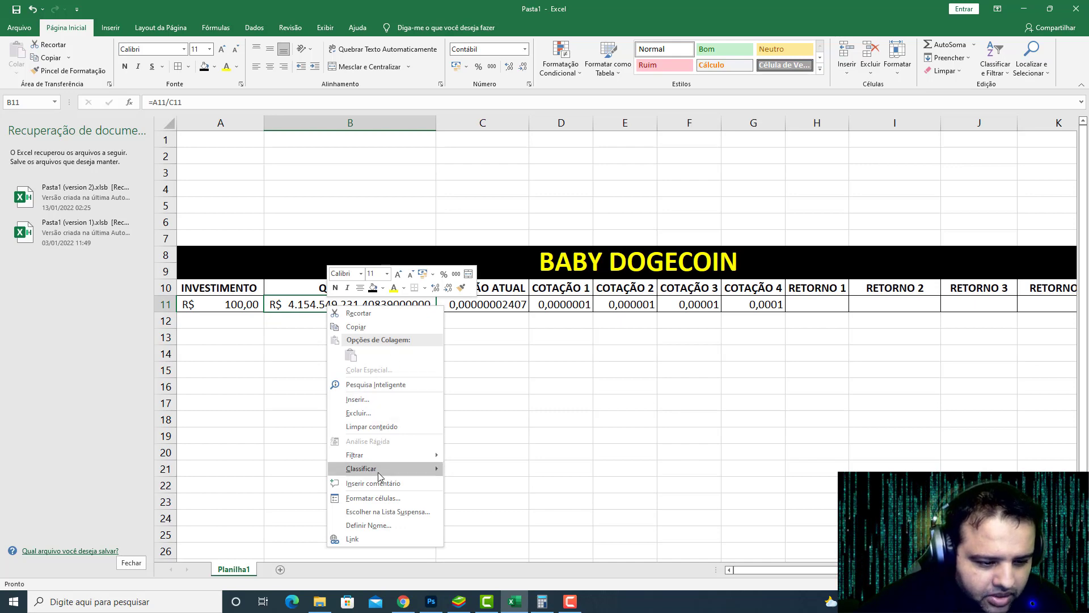
{"action": "left_click", "coordinate": [373, 497]}
{"action": "left_click", "coordinate": [249, 372]}
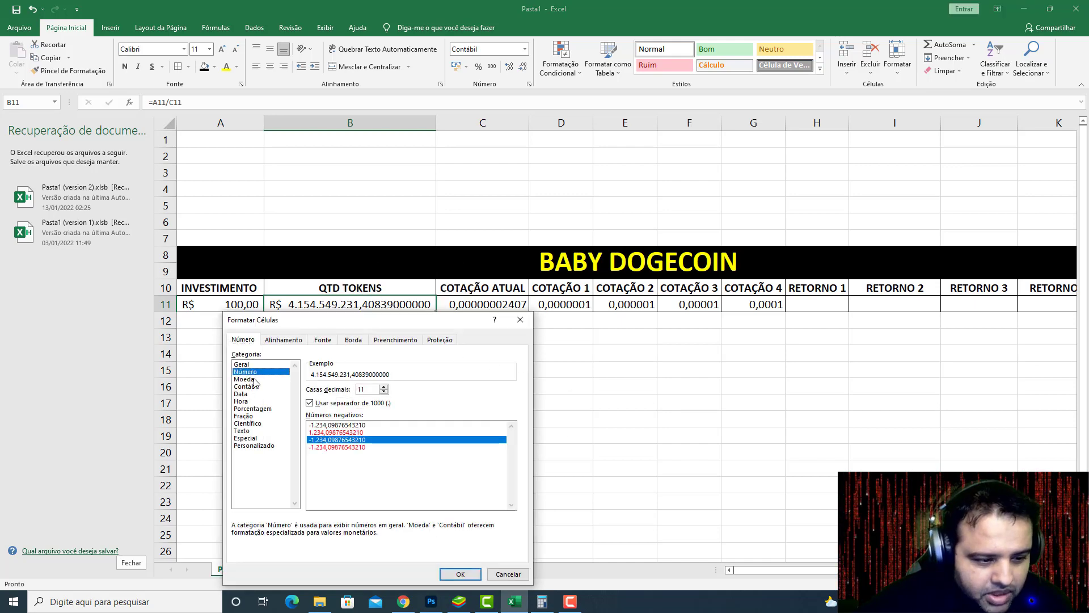
{"action": "left_click", "coordinate": [460, 574]}
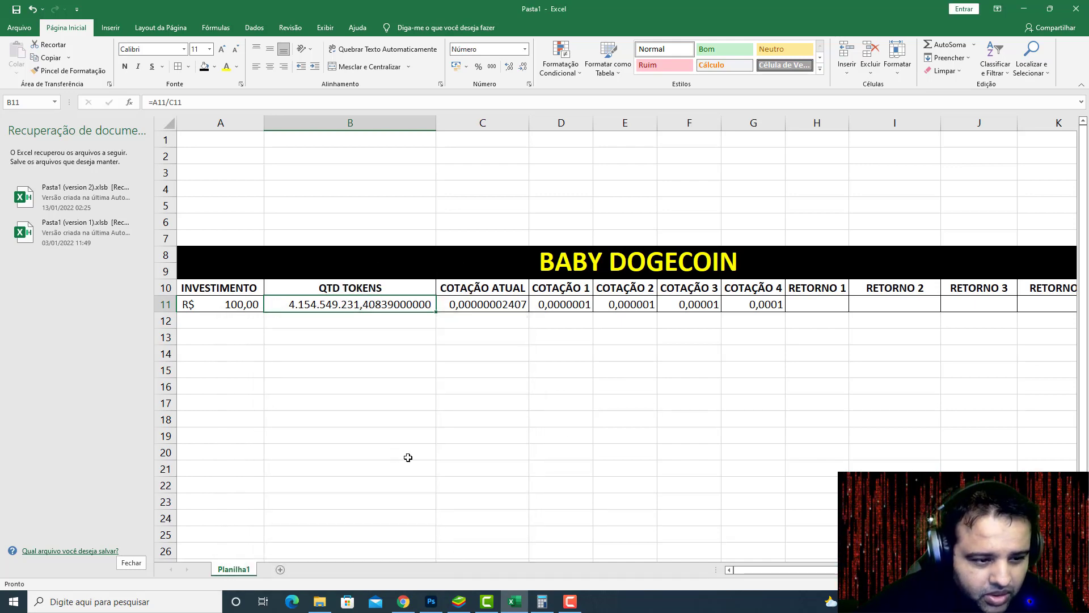
{"action": "left_click", "coordinate": [377, 430]}
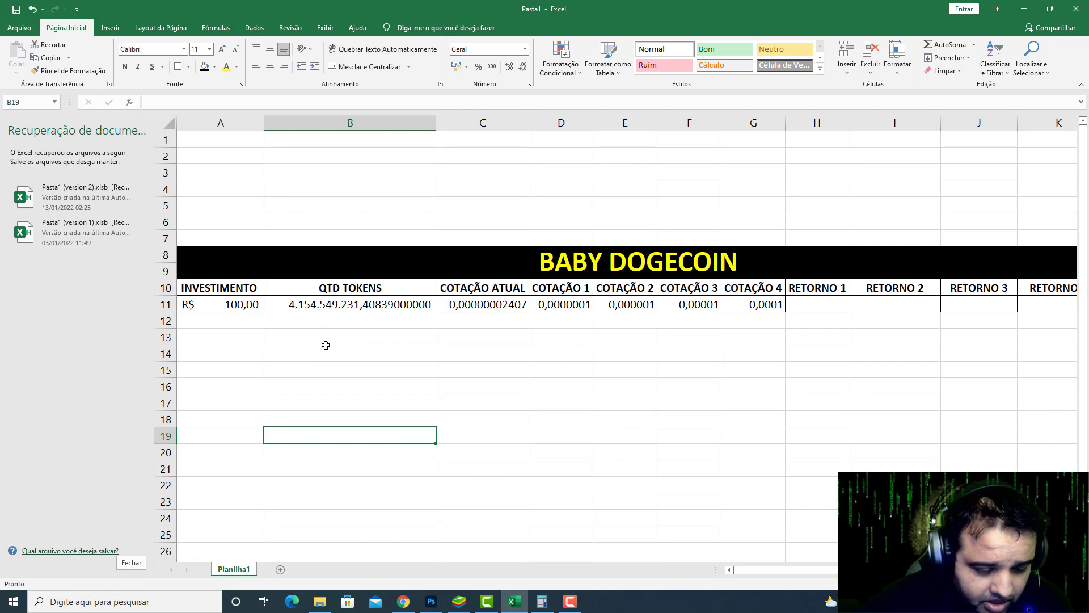
Review the hypothetical quotes under COTAÇÃO 1 to COTAÇÃO 4 in cells D11 to G11
{"action": "left_click", "coordinate": [362, 335]}
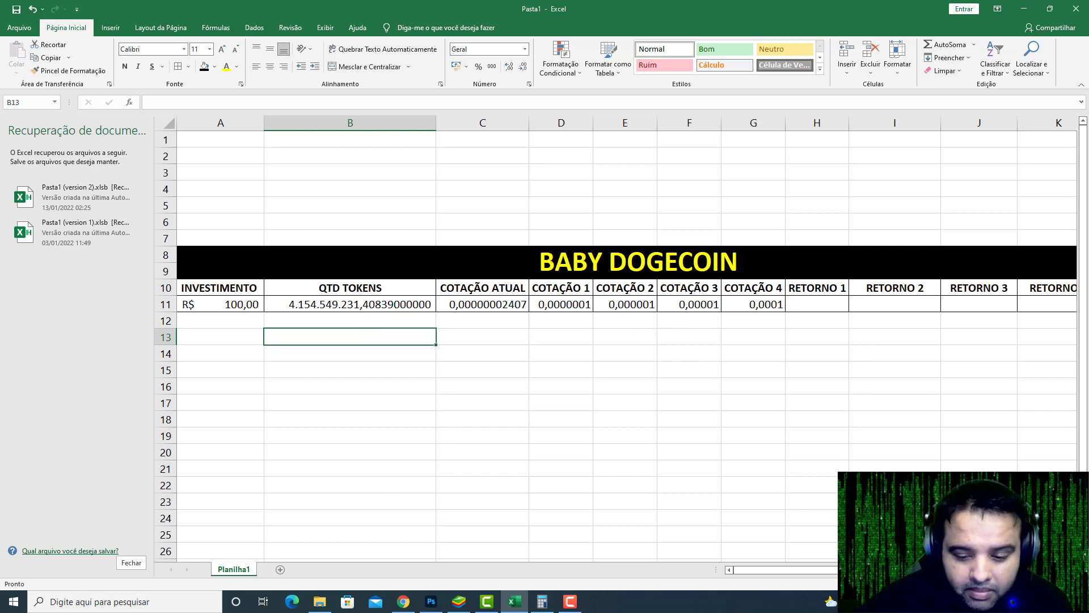
{"action": "left_click", "coordinate": [555, 308]}
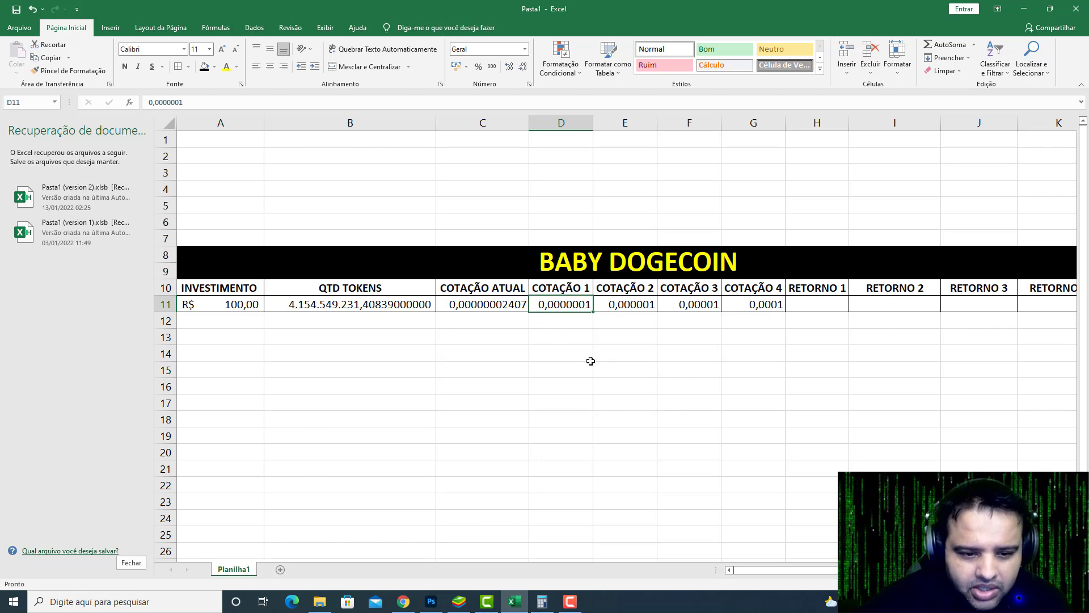
{"action": "left_click", "coordinate": [623, 310]}
{"action": "left_click", "coordinate": [550, 303]}
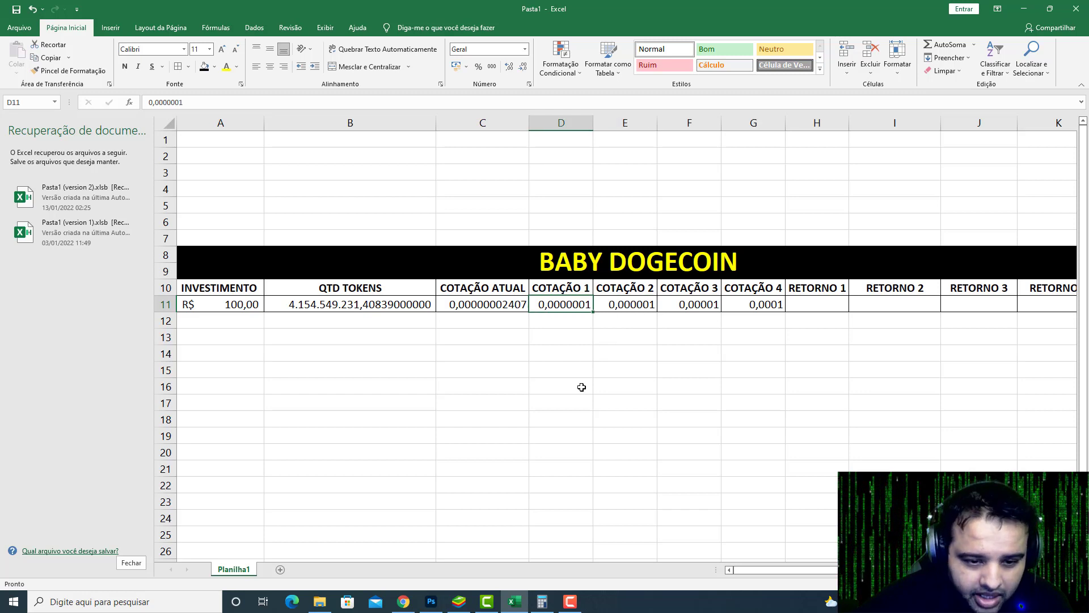
{"action": "left_click", "coordinate": [623, 299]}
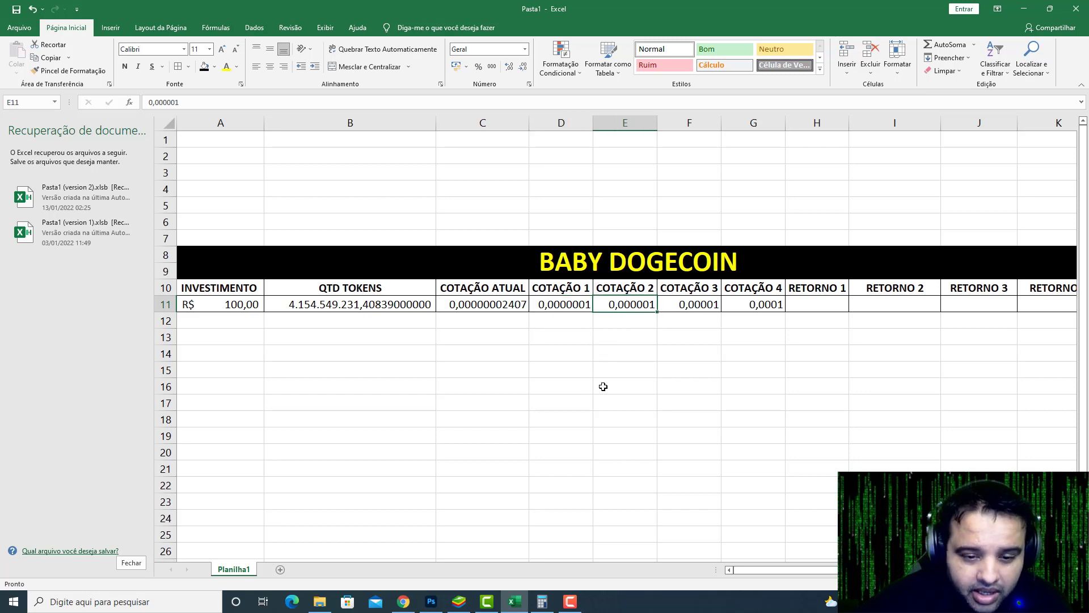
{"action": "left_click", "coordinate": [688, 301]}
{"action": "left_click", "coordinate": [746, 299]}
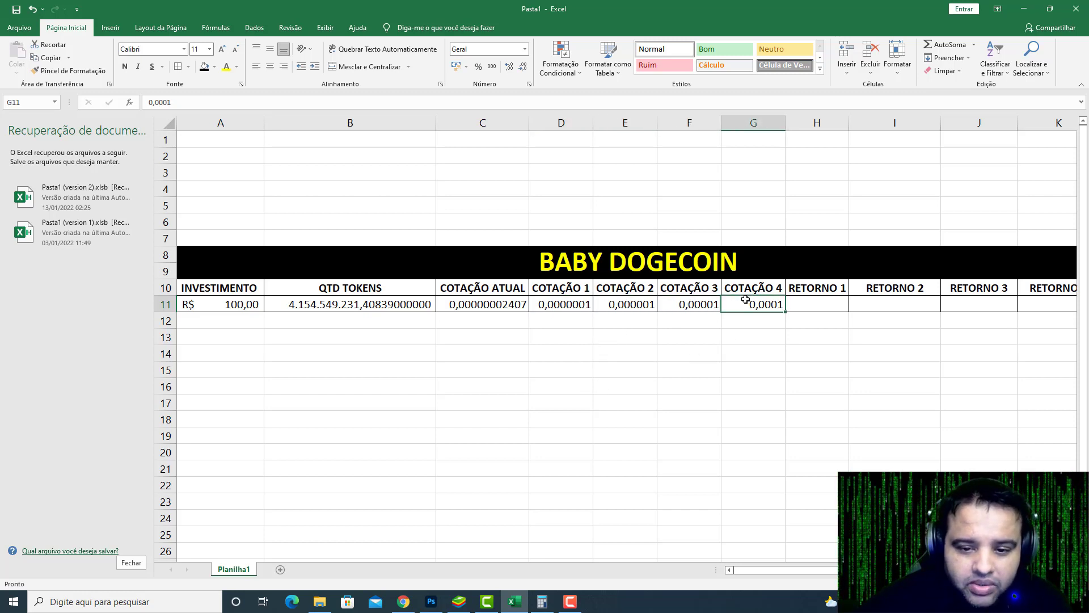
{"action": "left_click", "coordinate": [567, 306]}
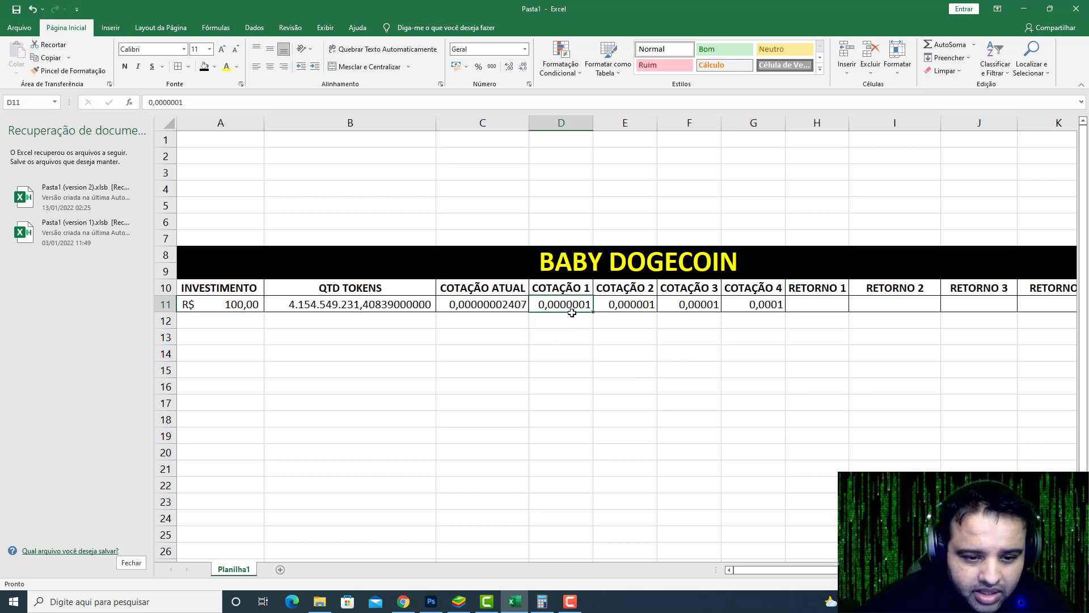
{"action": "left_click", "coordinate": [619, 307]}
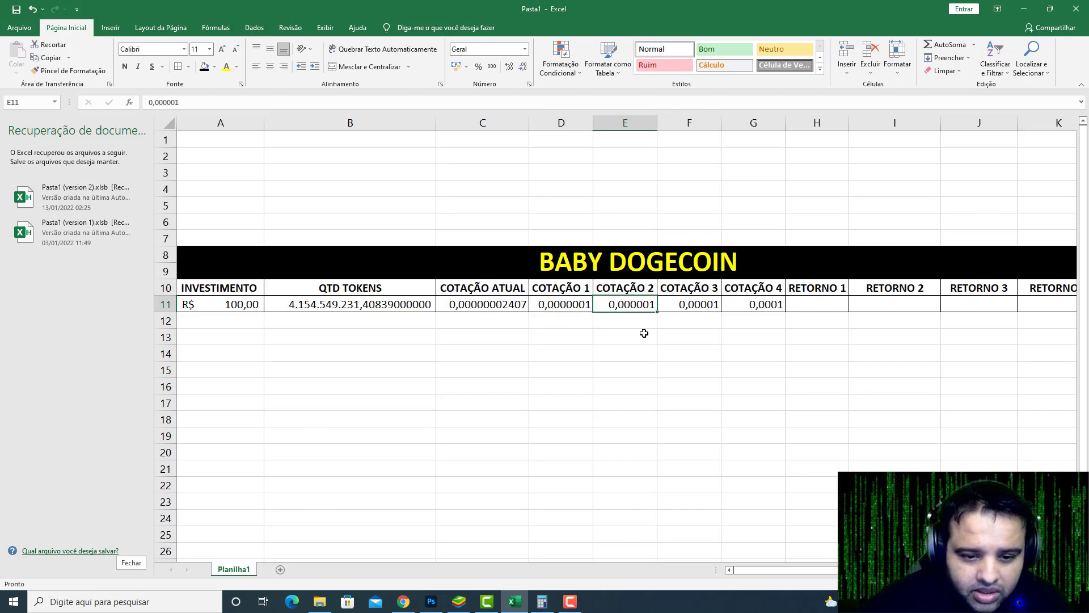
{"action": "left_click", "coordinate": [681, 304]}
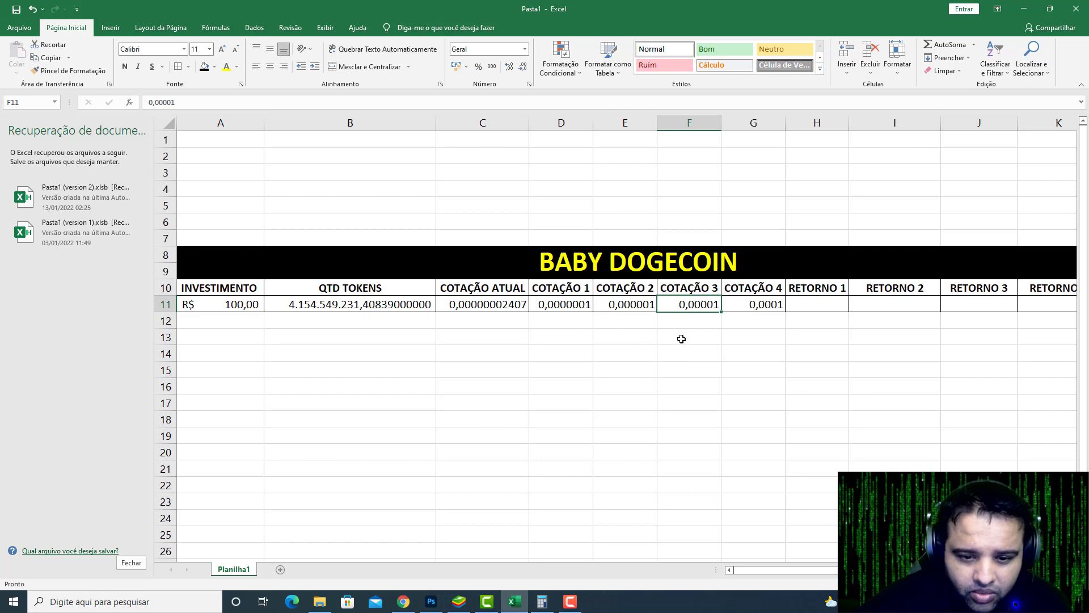
{"action": "left_click", "coordinate": [758, 305]}
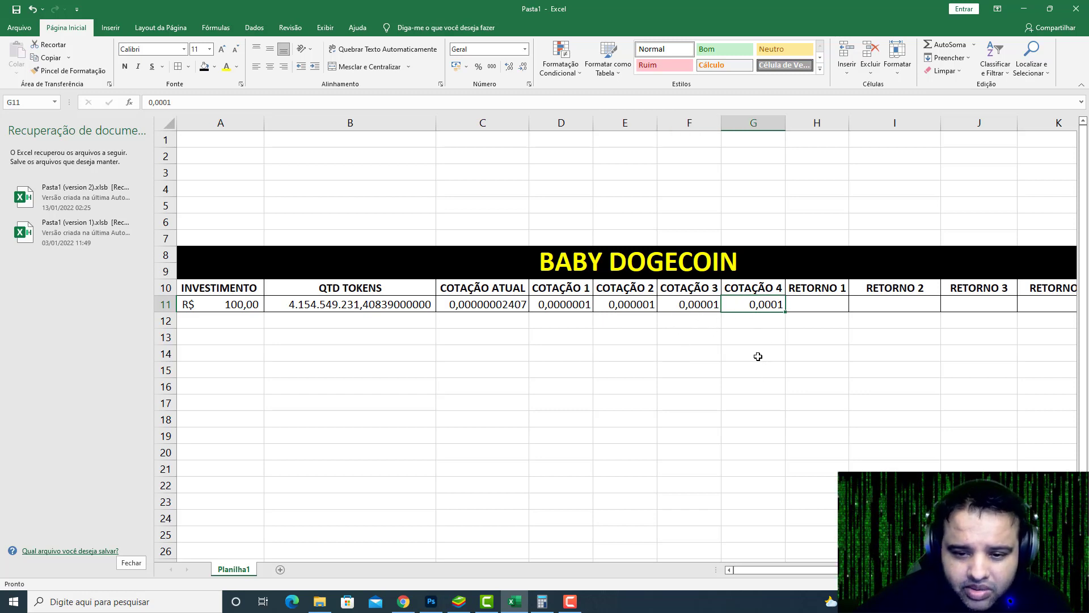
Calculate RETORNO 1 in H11 with the formula =B11*D11, multiplying the token quantity by COTAÇÃO 1
{"action": "left_click", "coordinate": [807, 302]}
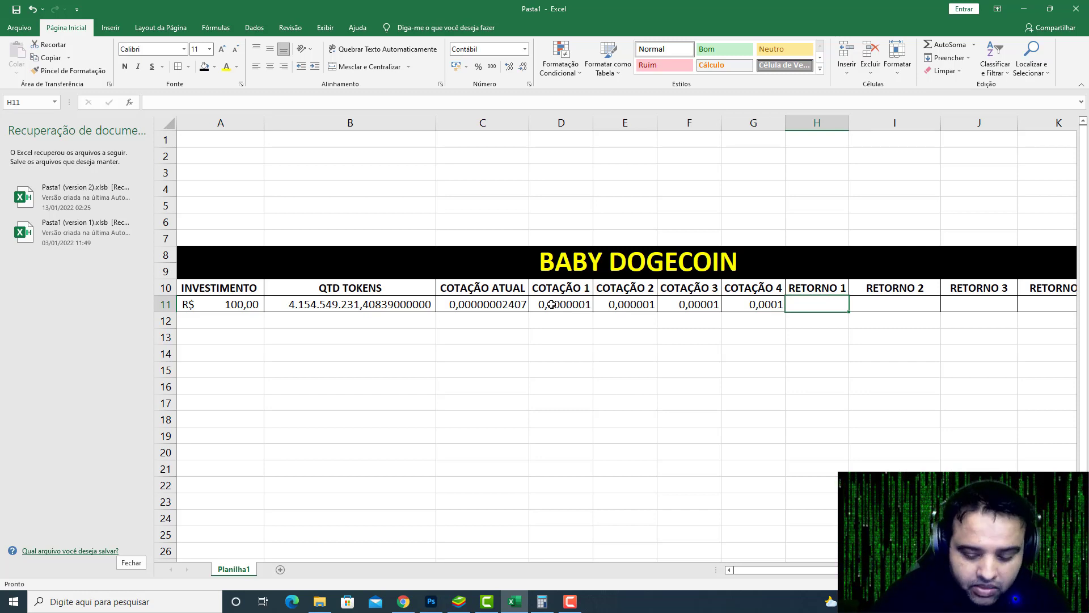
{"action": "type", "text": "="}
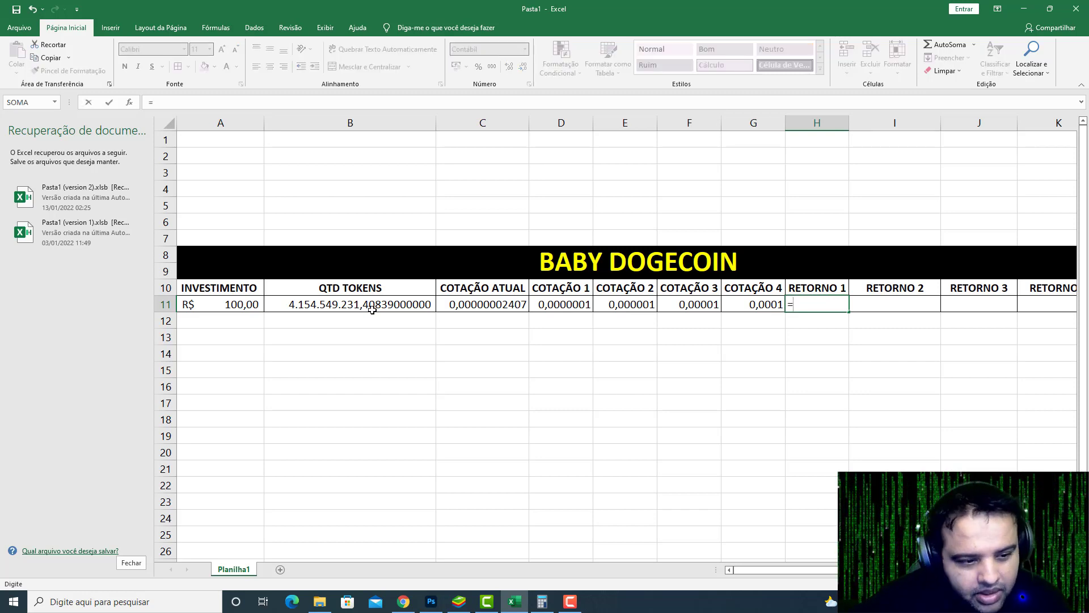
{"action": "left_click", "coordinate": [332, 302]}
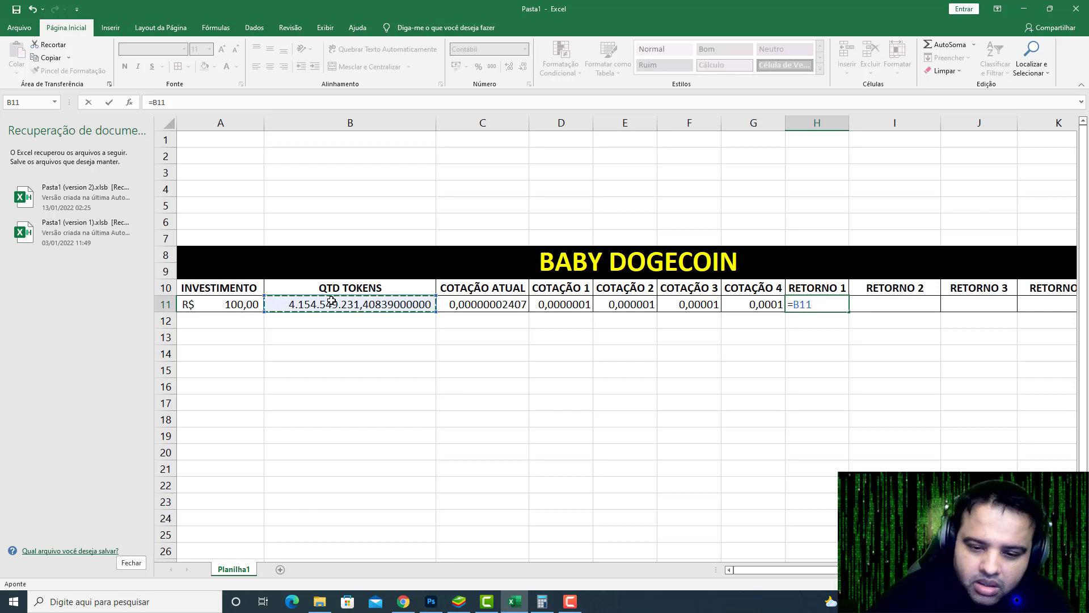
{"action": "type", "text": "*"}
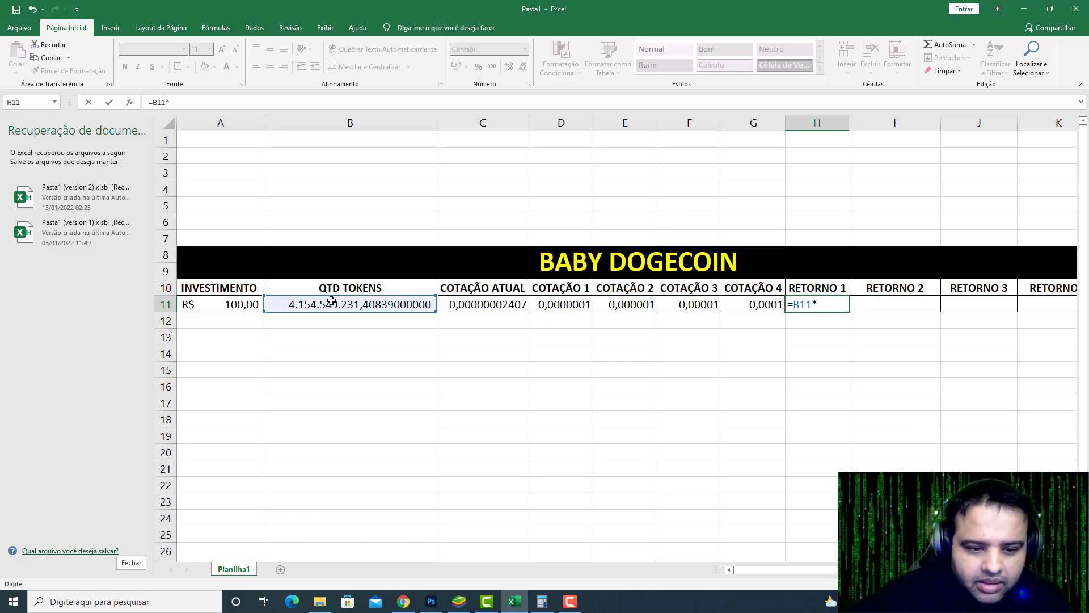
{"action": "left_click", "coordinate": [570, 304]}
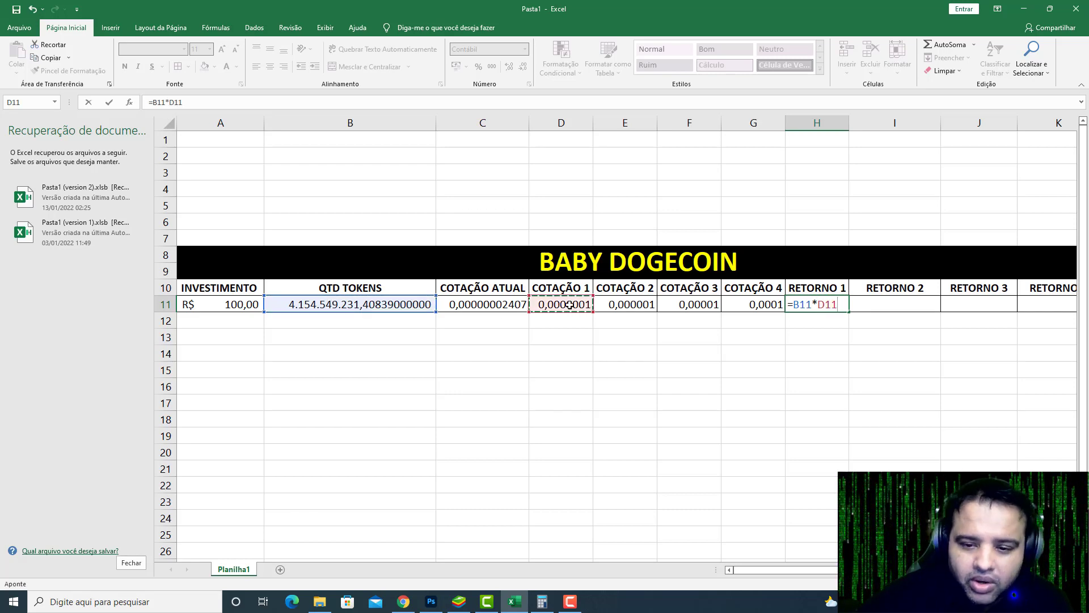
{"action": "key", "text": "Return"}
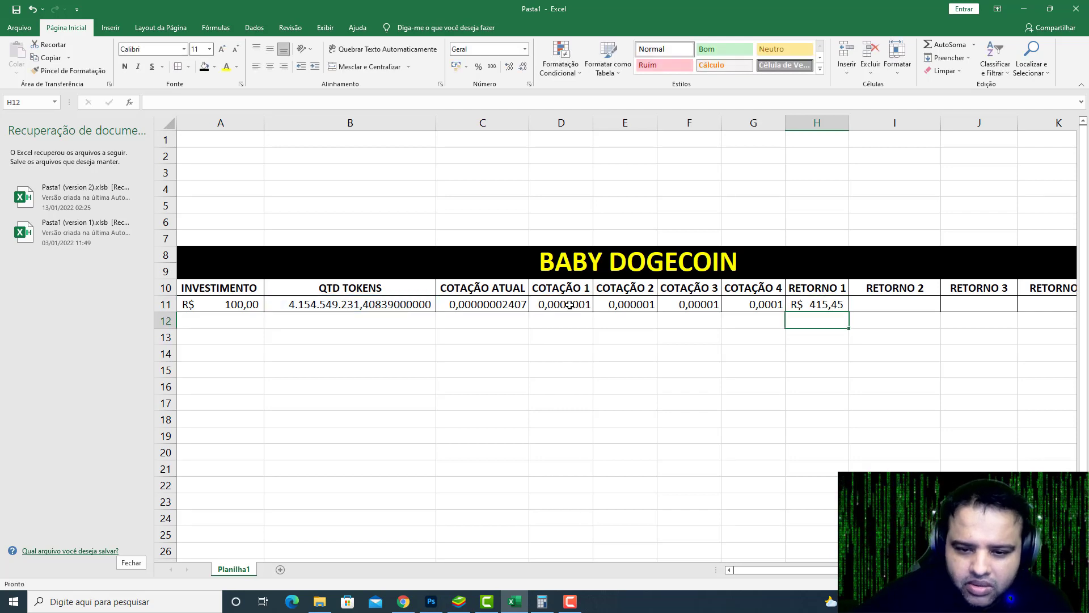
{"action": "left_click", "coordinate": [868, 366]}
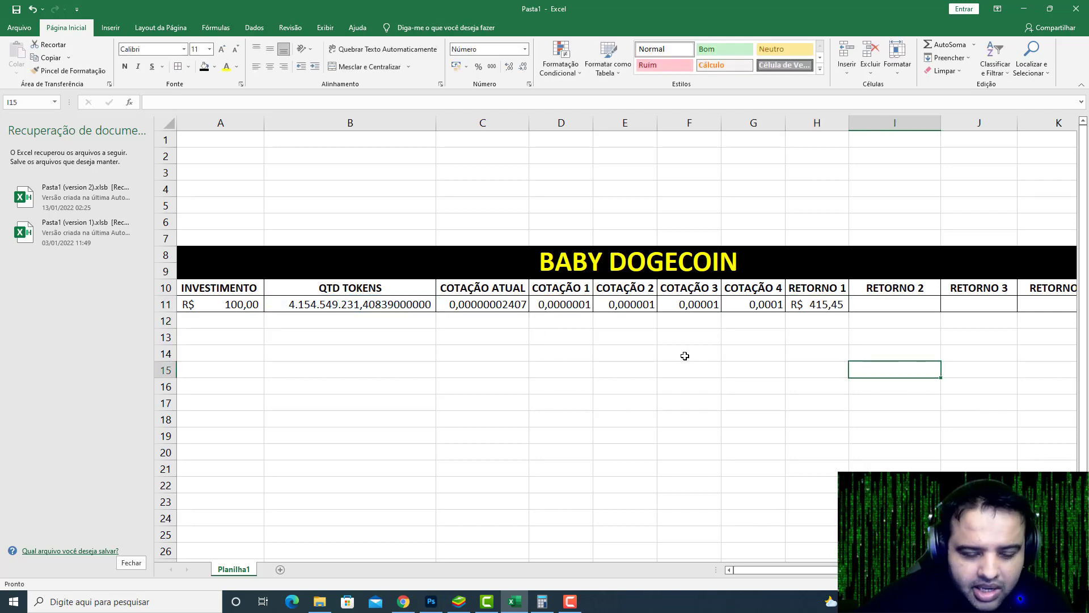
{"action": "left_click", "coordinate": [810, 306]}
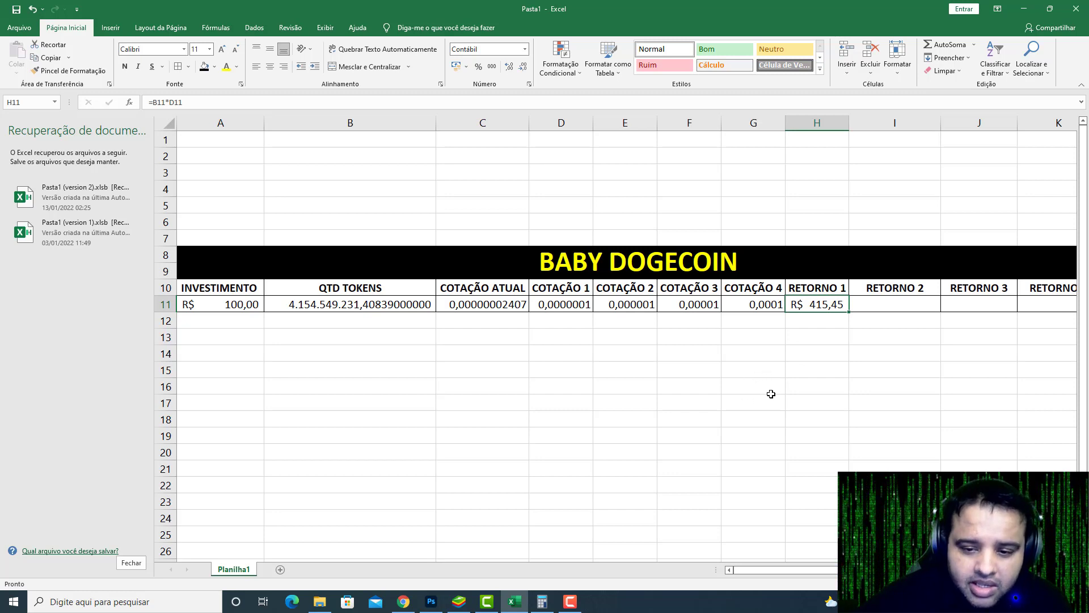
Calculate the net profit for RETORNO 1 in H12 with the formula =H11-A11, subtracting the investment from the return
{"action": "left_click", "coordinate": [816, 318]}
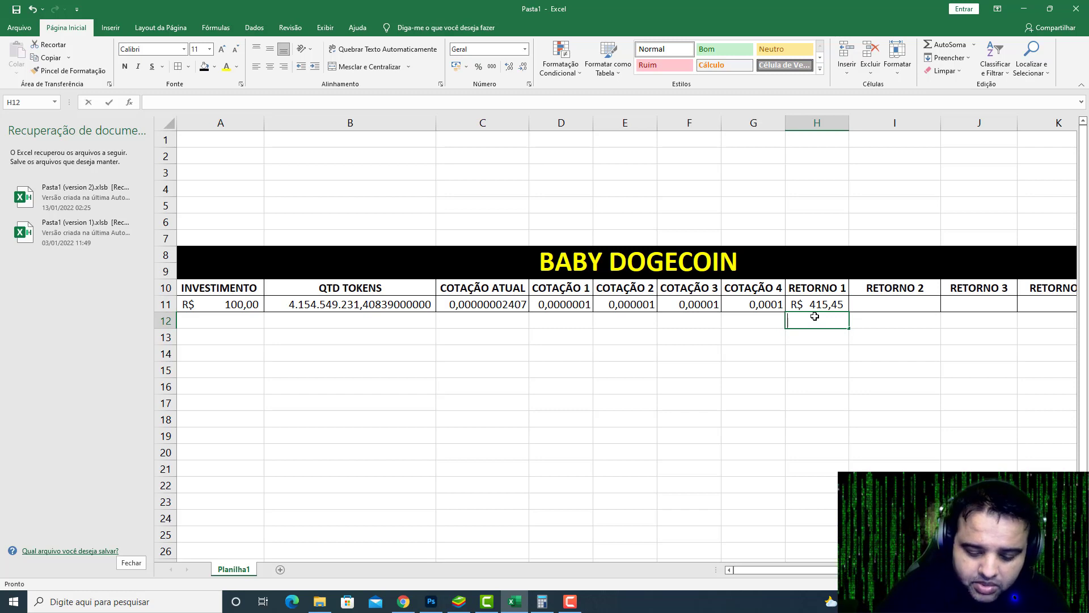
{"action": "type", "text": "="}
{"action": "left_click", "coordinate": [809, 309]}
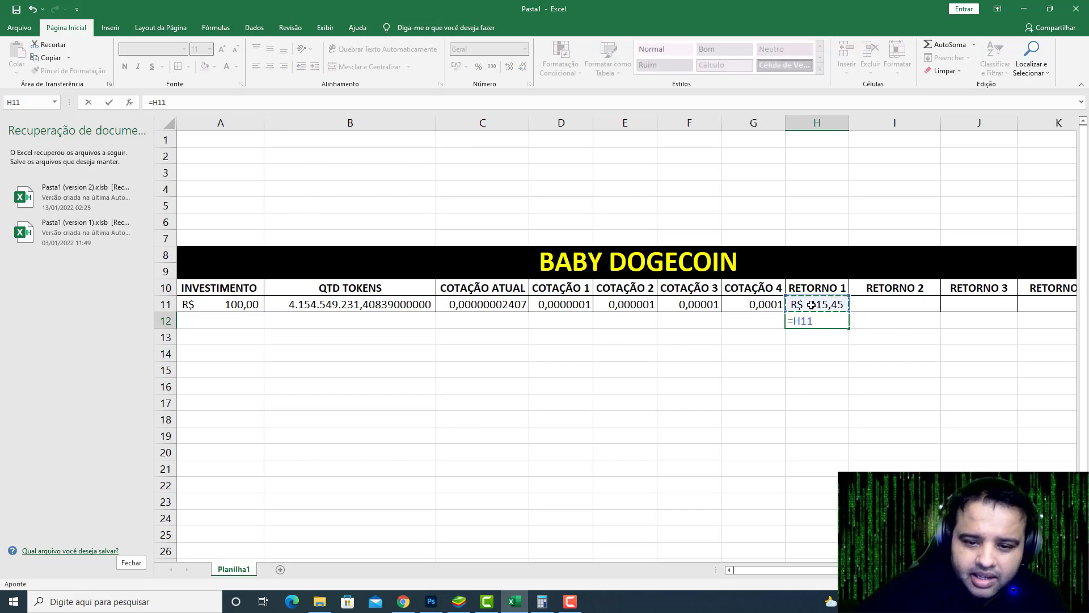
{"action": "type", "text": "-"}
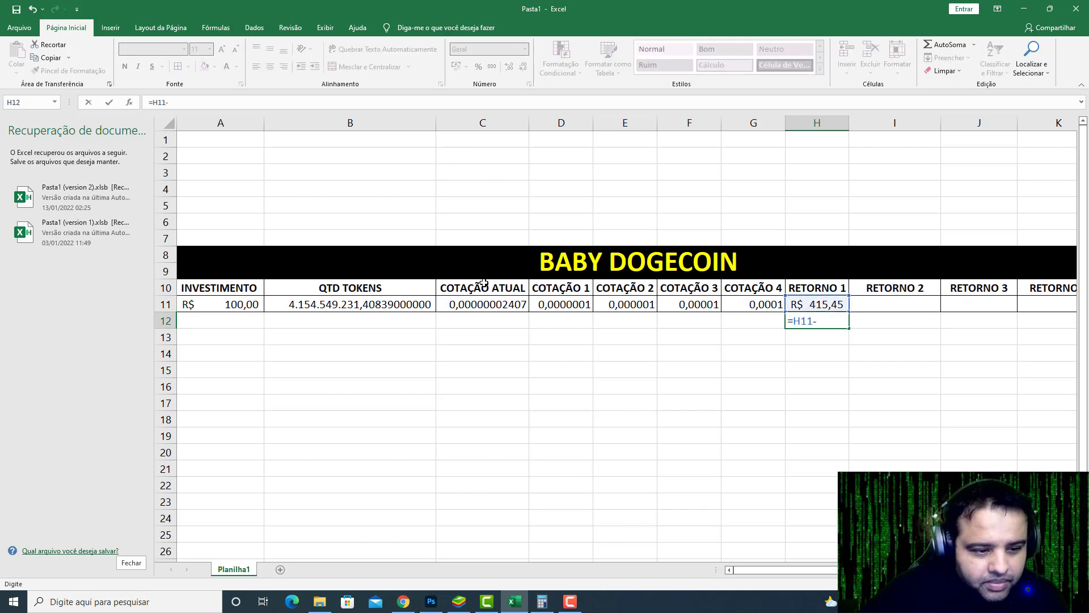
{"action": "left_click", "coordinate": [224, 304]}
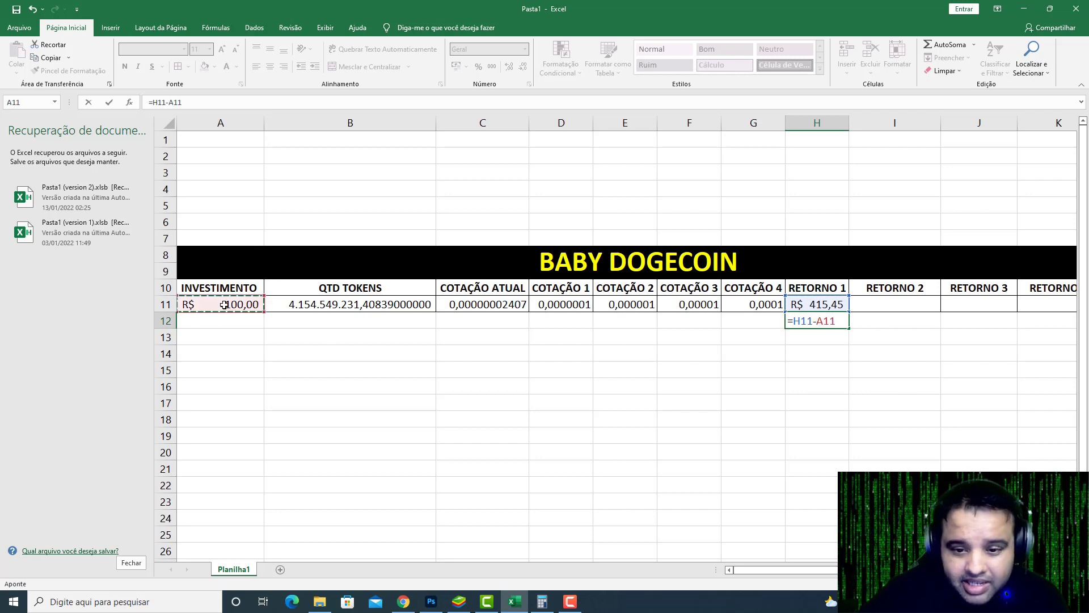
{"action": "key", "text": "Return"}
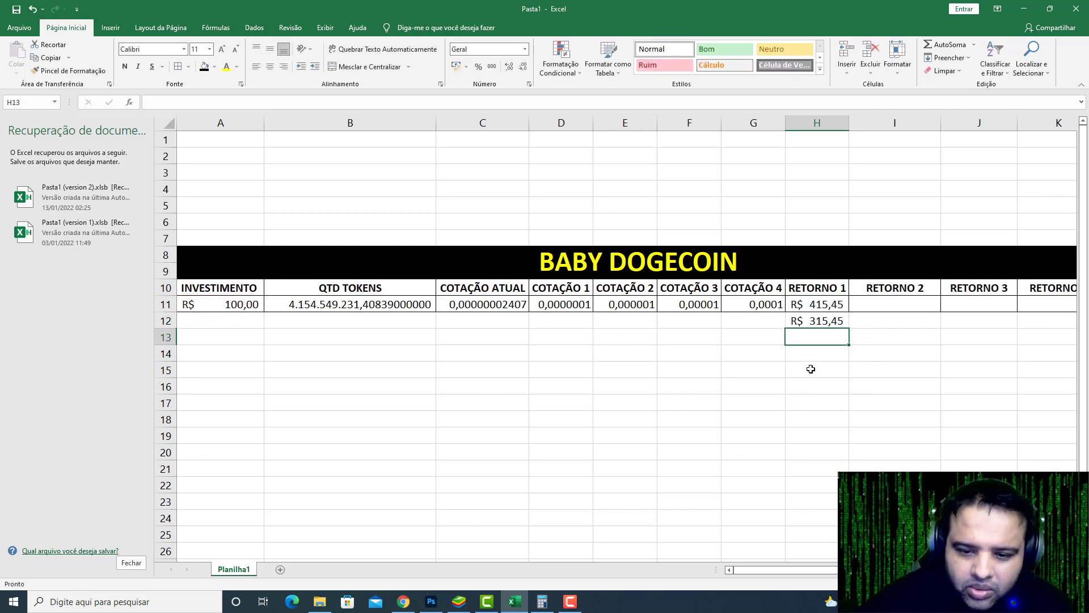
{"action": "left_click", "coordinate": [816, 322]}
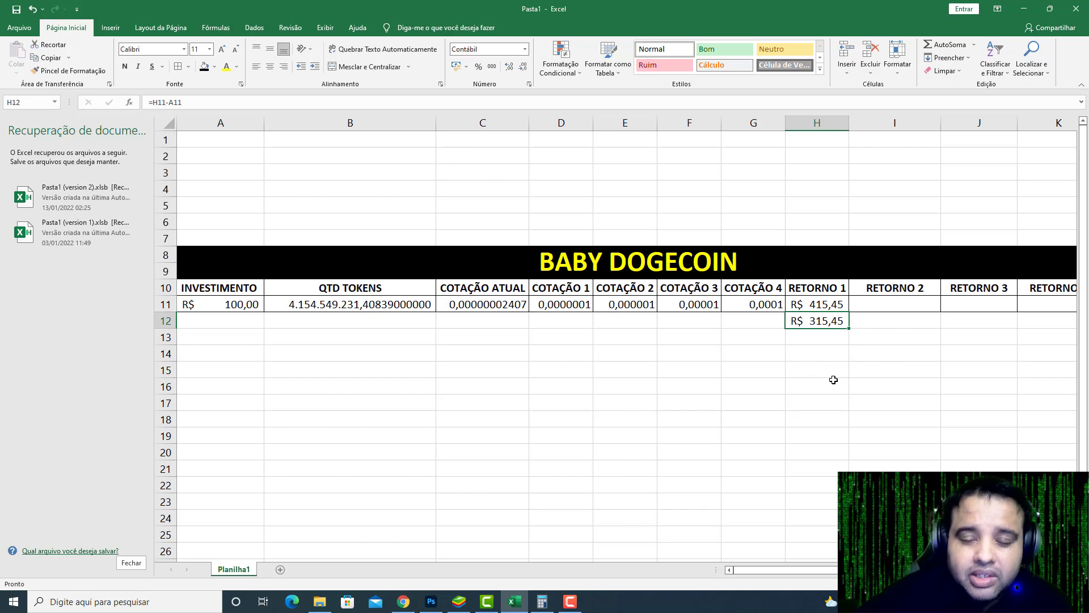
Calculate RETORNO 2 in I11 with the formula =B11*E11, multiplying the token quantity by COTAÇÃO 2
{"action": "left_click", "coordinate": [888, 303]}
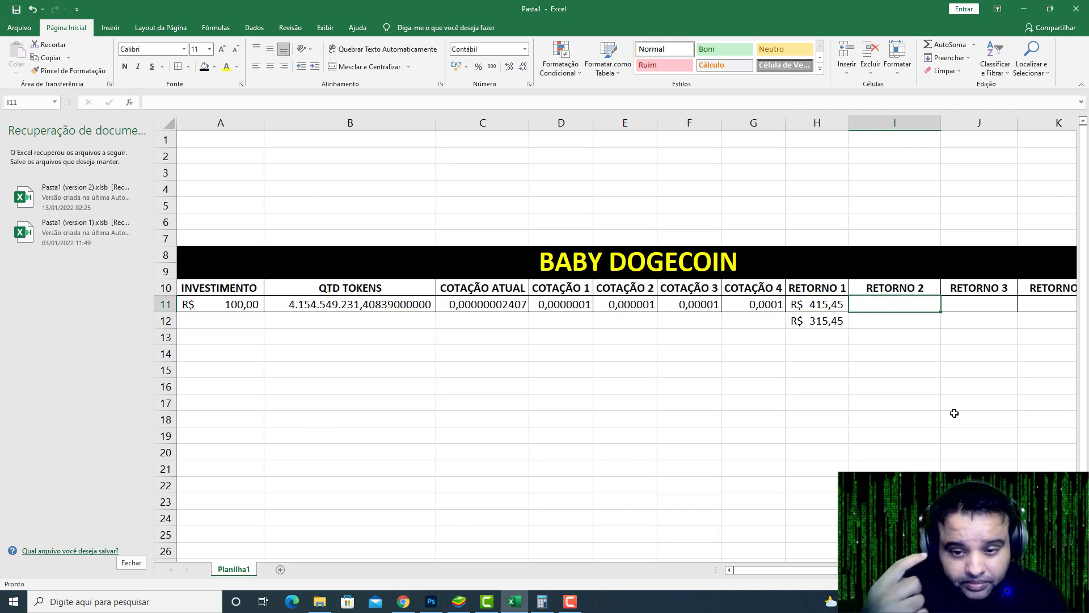
{"action": "type", "text": "="}
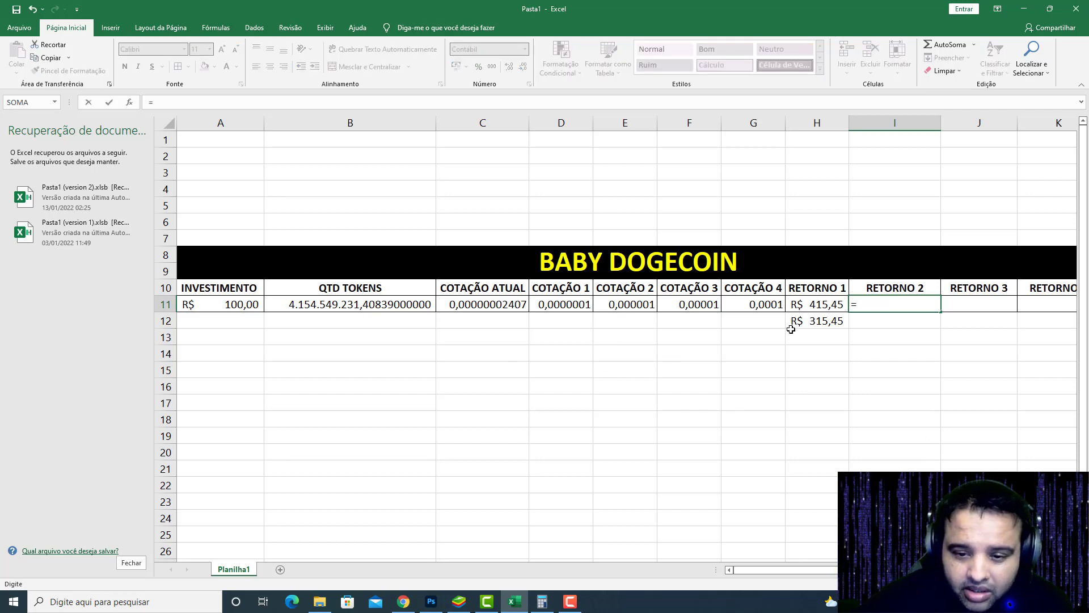
{"action": "left_click", "coordinate": [309, 300]}
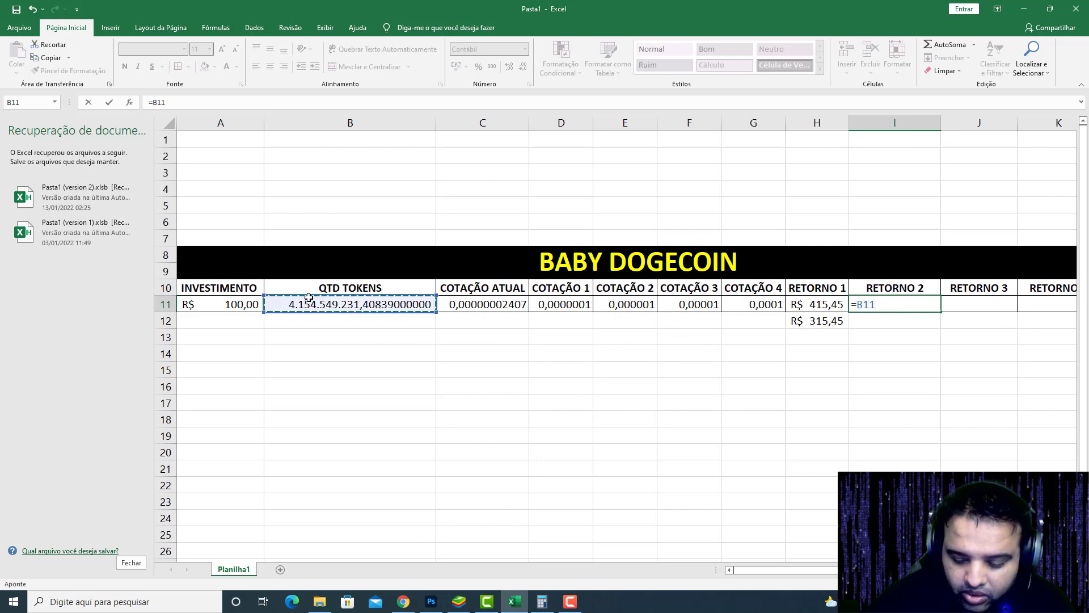
{"action": "type", "text": "*"}
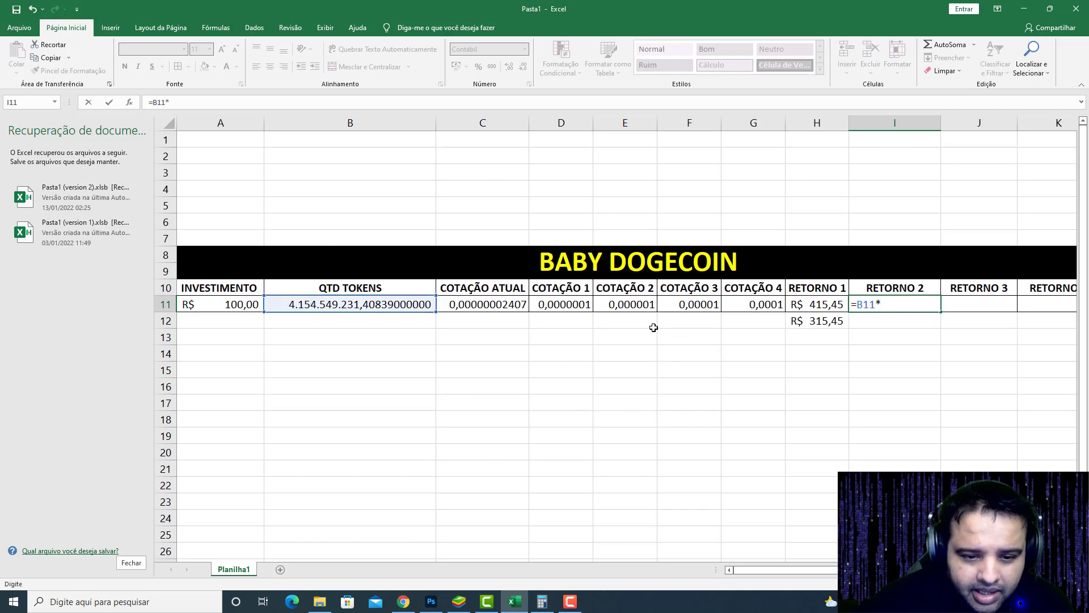
{"action": "left_click", "coordinate": [633, 302]}
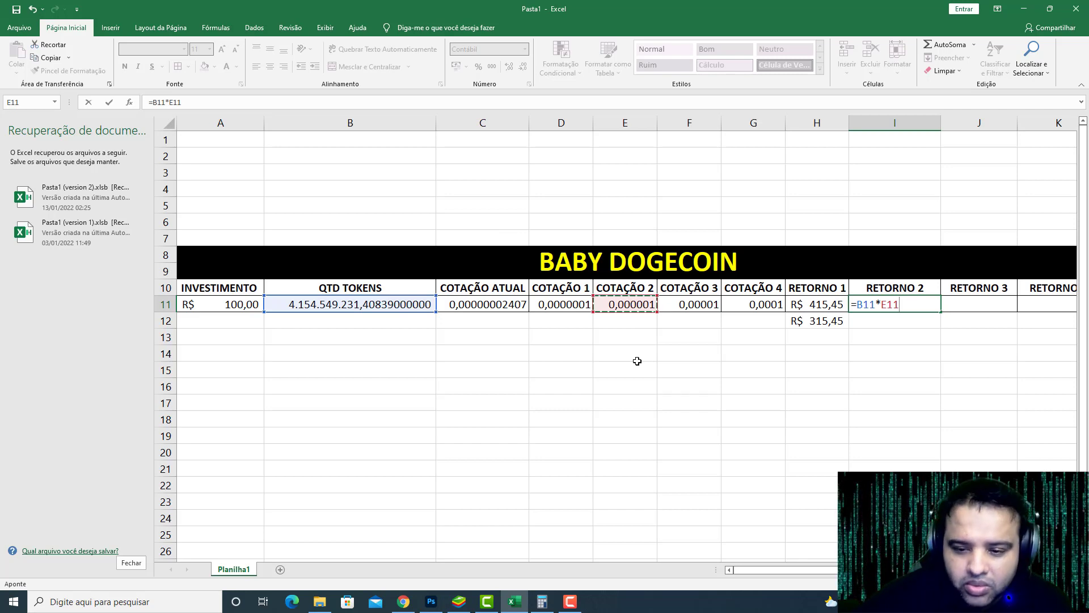
{"action": "key", "text": "Return"}
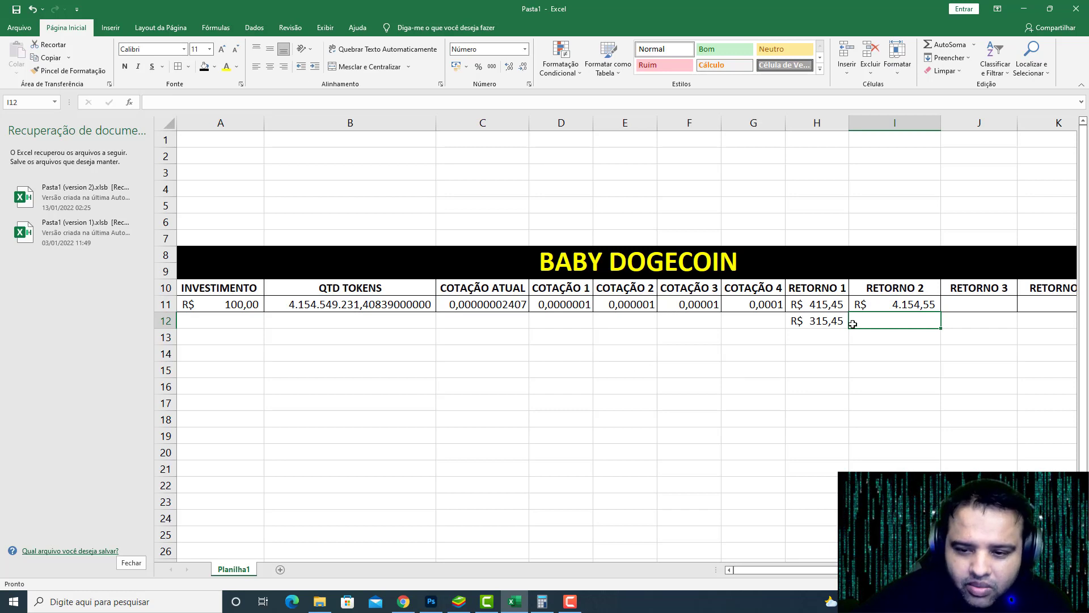
Calculate the net profit for RETORNO 2 in I12 with the formula =I11-A11
{"action": "type", "text": "="}
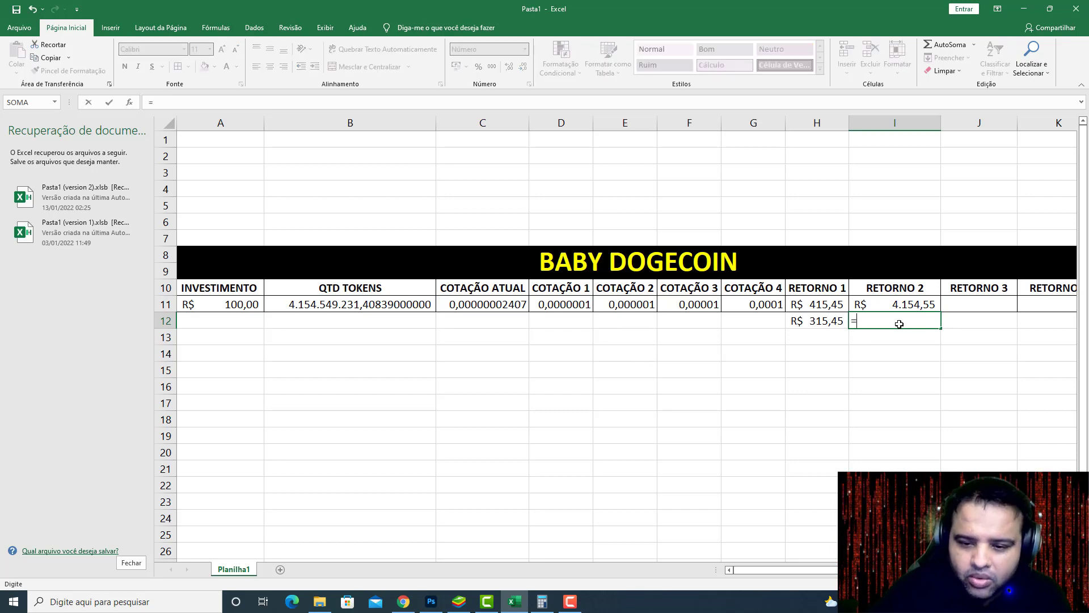
{"action": "left_click", "coordinate": [901, 305]}
{"action": "type", "text": "-"}
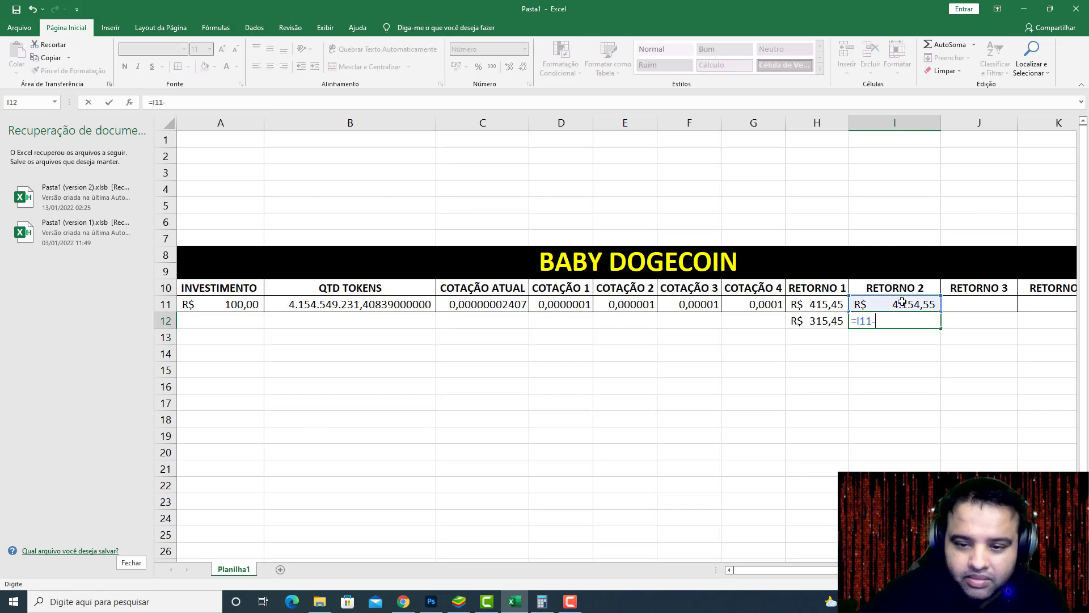
{"action": "left_click", "coordinate": [209, 307]}
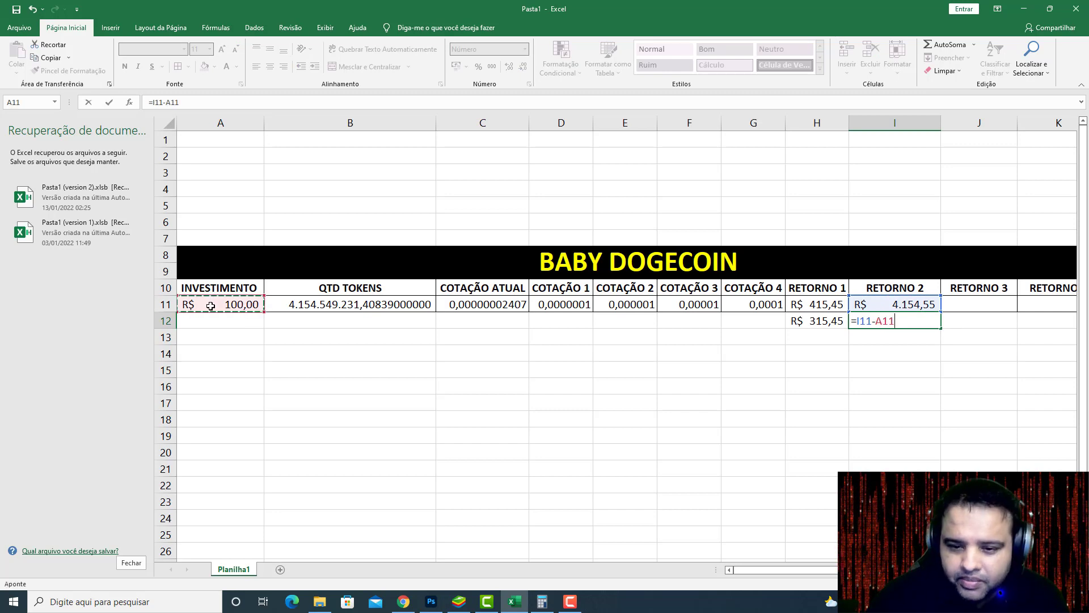
{"action": "key", "text": "Return"}
Apply the R$ Português (Brasil) accounting format to the RETORNO 2 profit in I12
{"action": "left_click", "coordinate": [888, 324]}
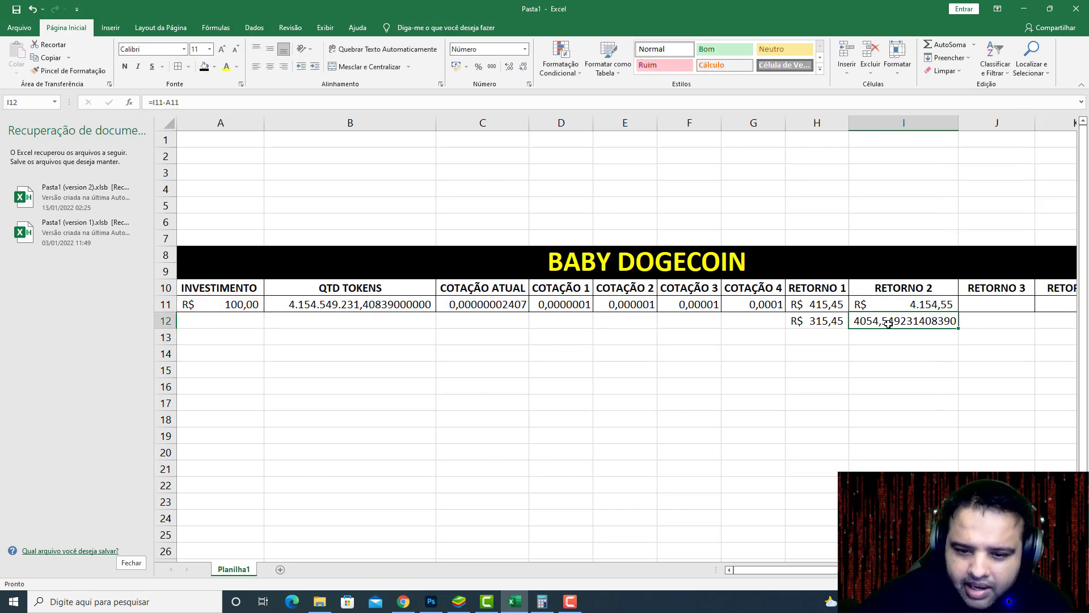
{"action": "left_click", "coordinate": [466, 66]}
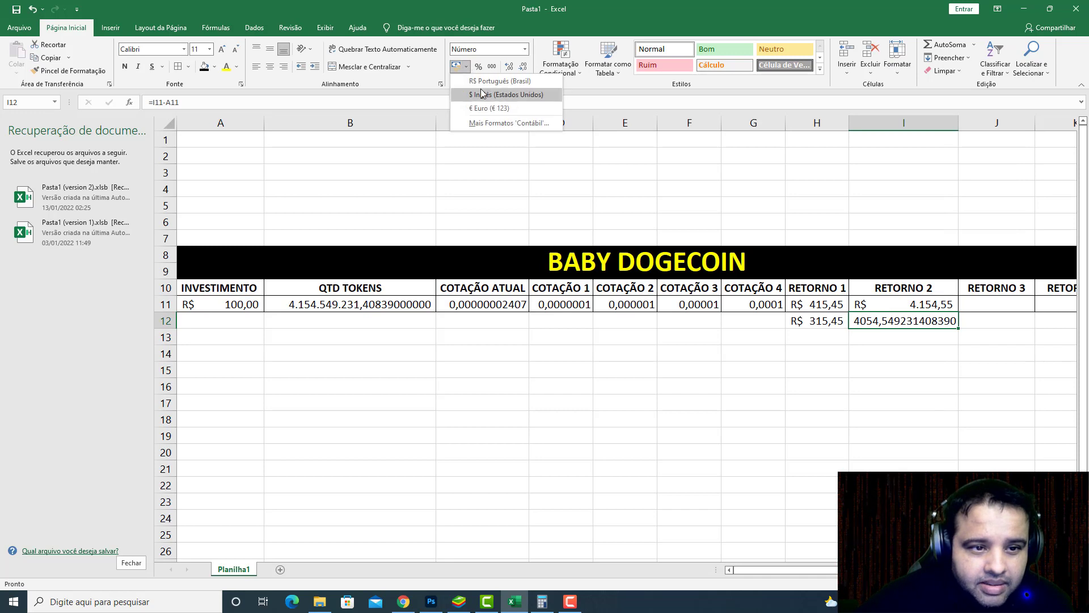
{"action": "left_click", "coordinate": [479, 85]}
{"action": "left_click", "coordinate": [877, 391]}
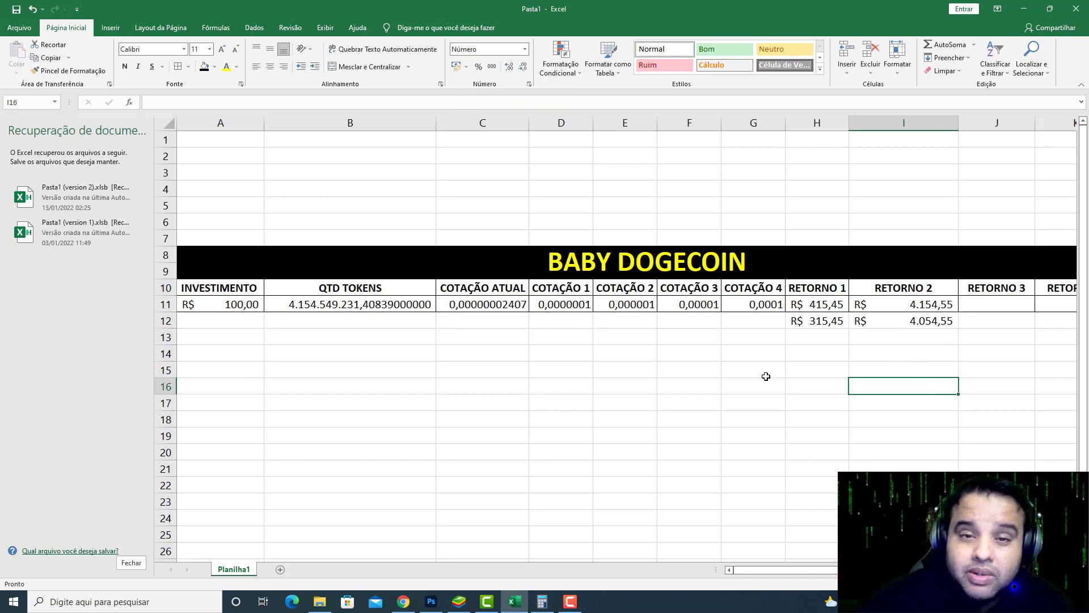
Calculate RETORNO 3 in J11 with the formula =B11*F11, multiplying the token quantity by COTAÇÃO 3
{"action": "left_click_drag", "start_coordinate": [803, 570], "coordinate": [821, 570]}
{"action": "left_click", "coordinate": [915, 305]}
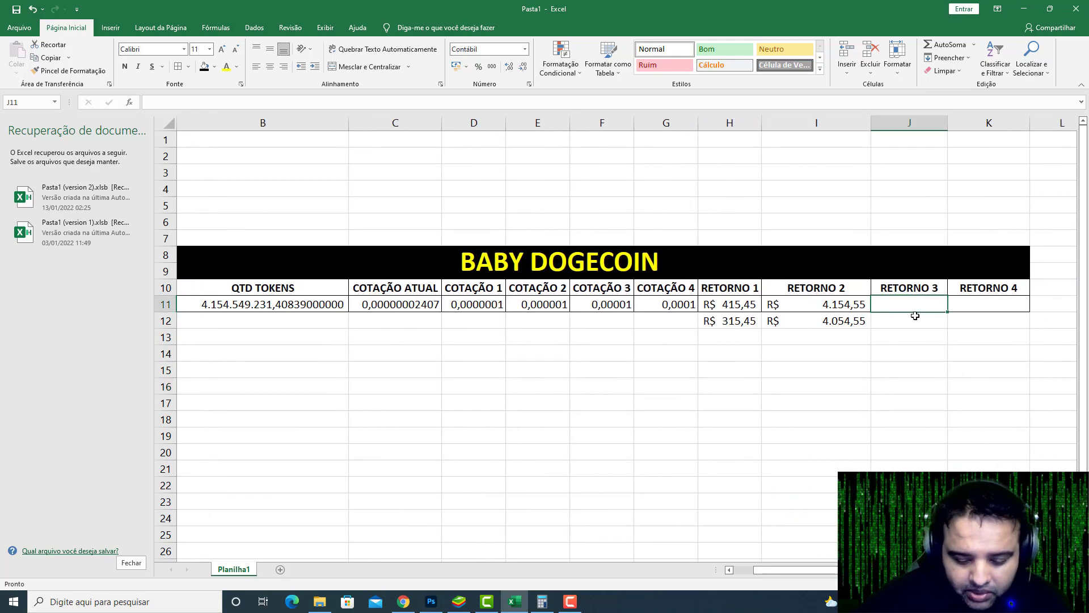
{"action": "type", "text": "="}
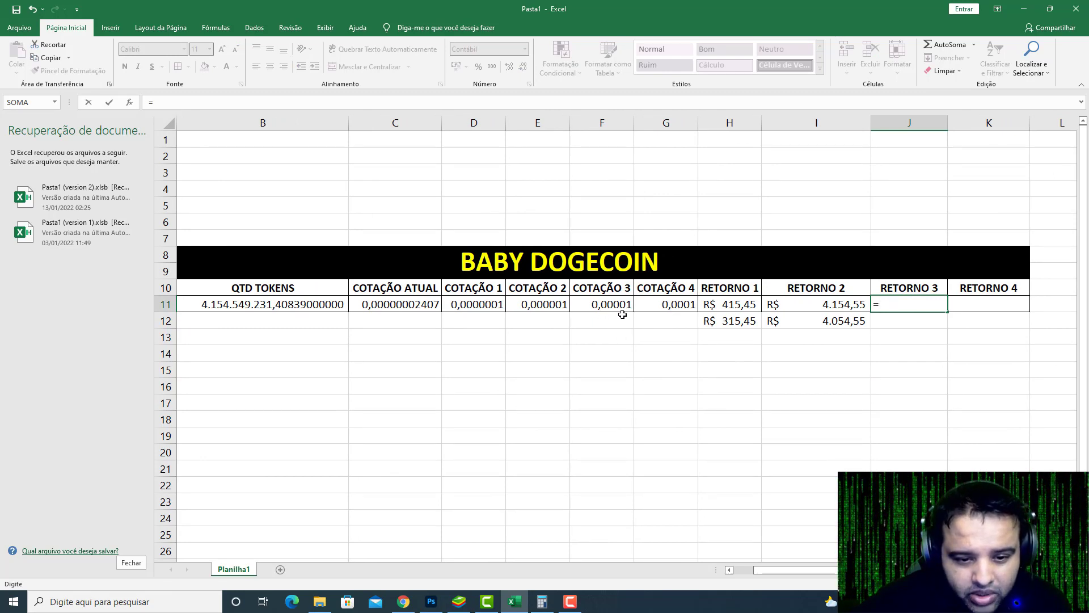
{"action": "left_click_drag", "start_coordinate": [772, 570], "coordinate": [751, 570]}
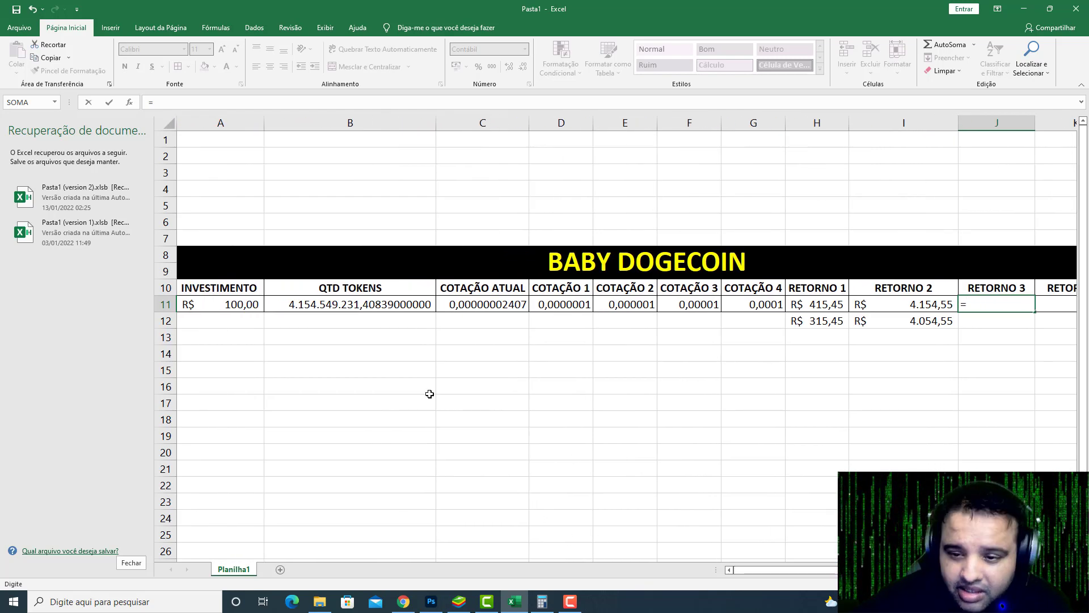
{"action": "left_click", "coordinate": [358, 304]}
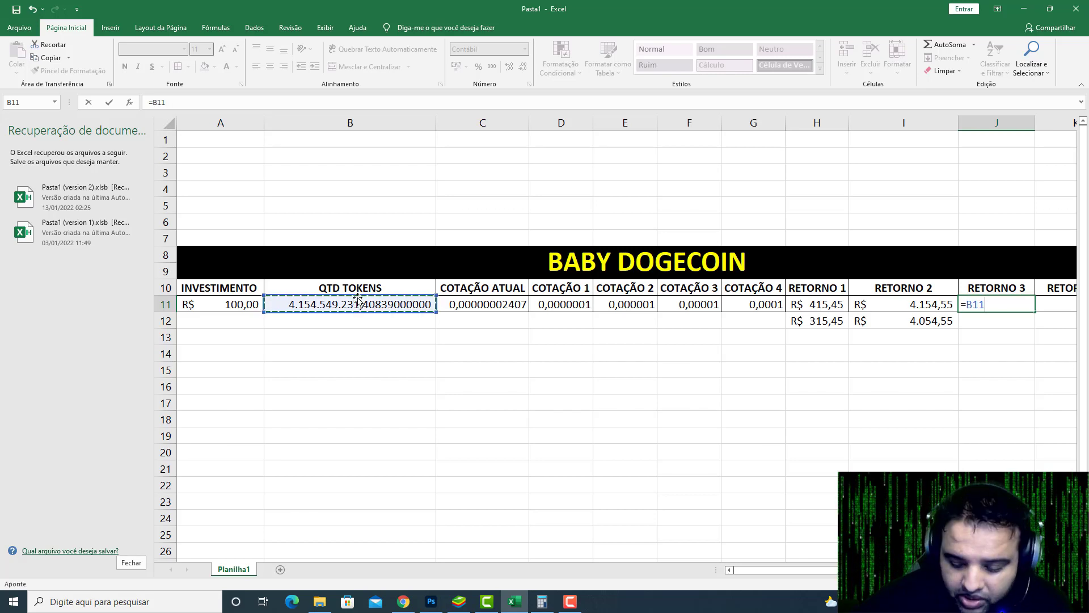
{"action": "type", "text": "*"}
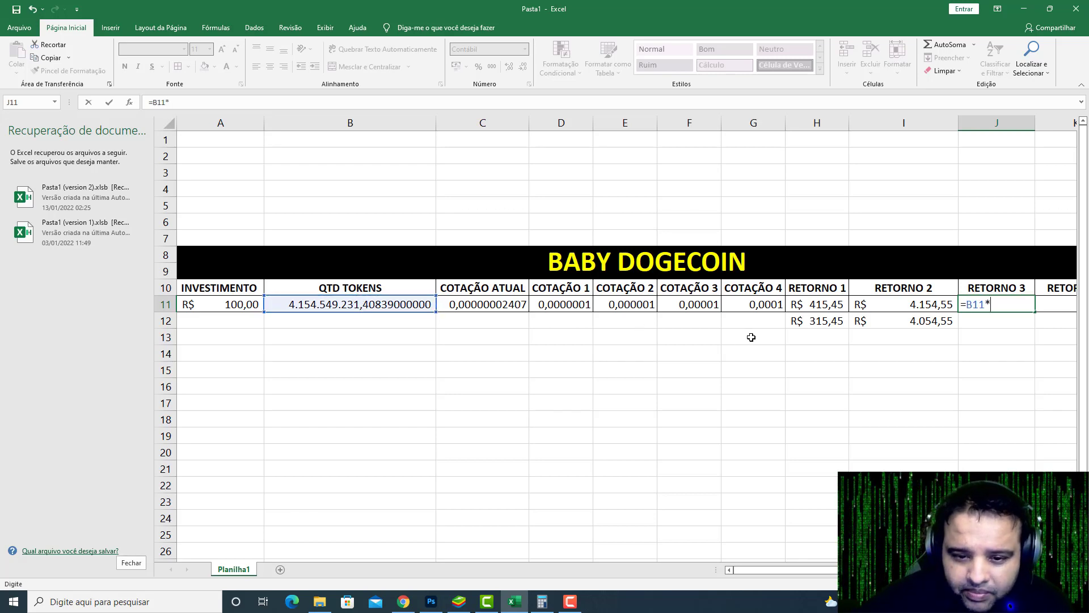
{"action": "left_click", "coordinate": [709, 304]}
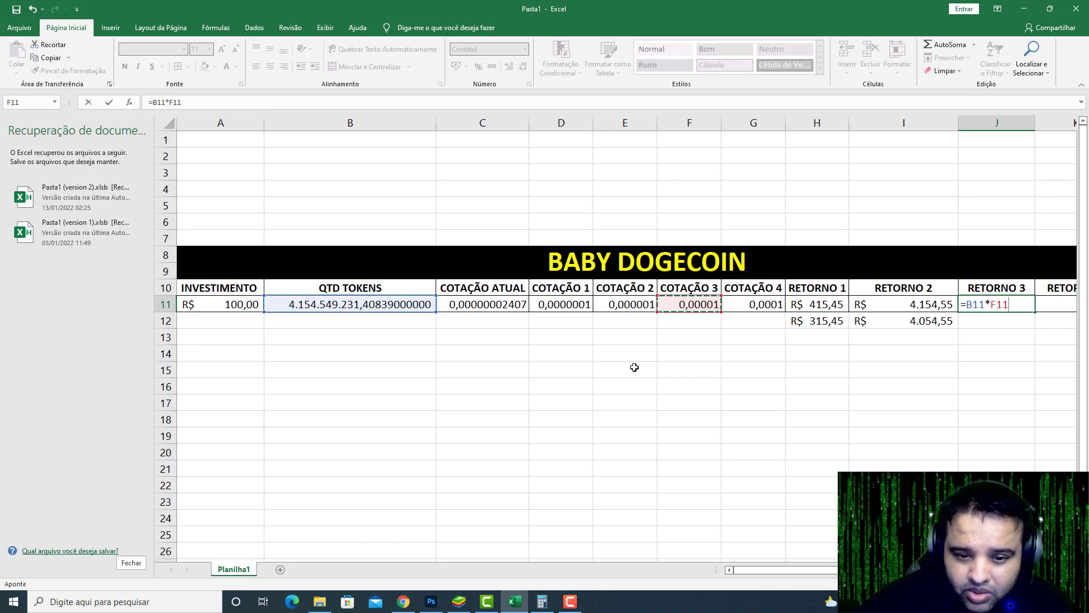
{"action": "key", "text": "Return"}
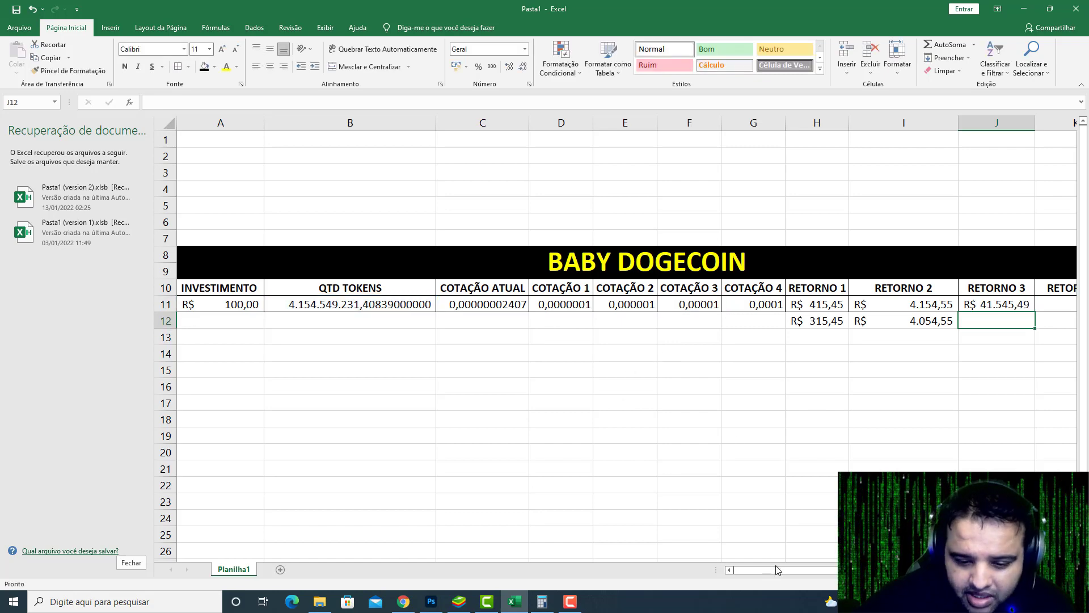
Calculate the net profit for RETORNO 3 in J12 by subtracting the fixed amount 100 from J11
{"action": "left_click_drag", "start_coordinate": [777, 570], "coordinate": [817, 572]}
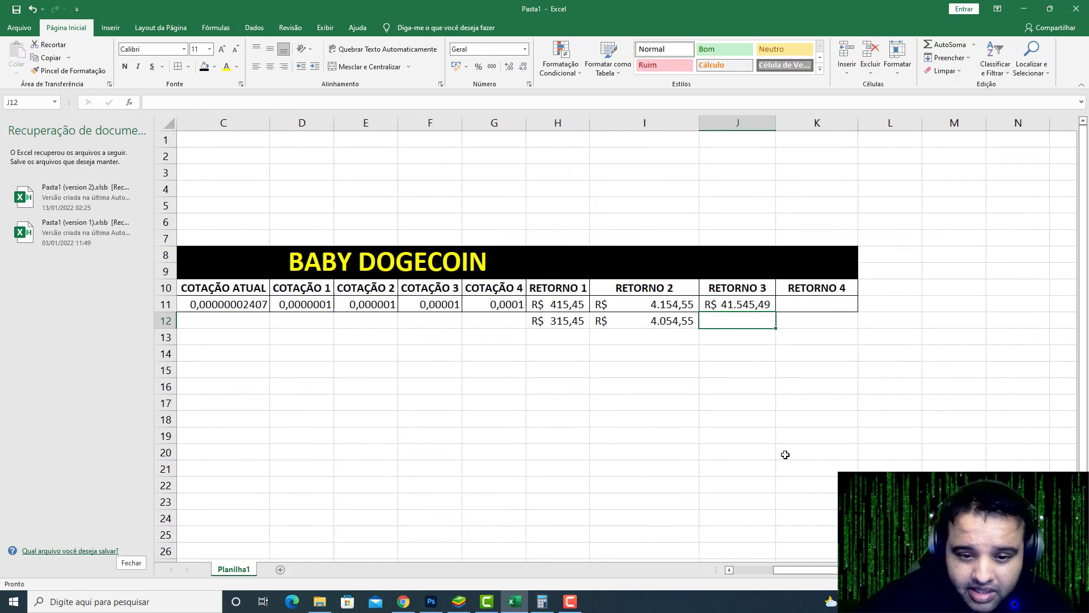
{"action": "type", "text": "="}
{"action": "left_click", "coordinate": [732, 303]}
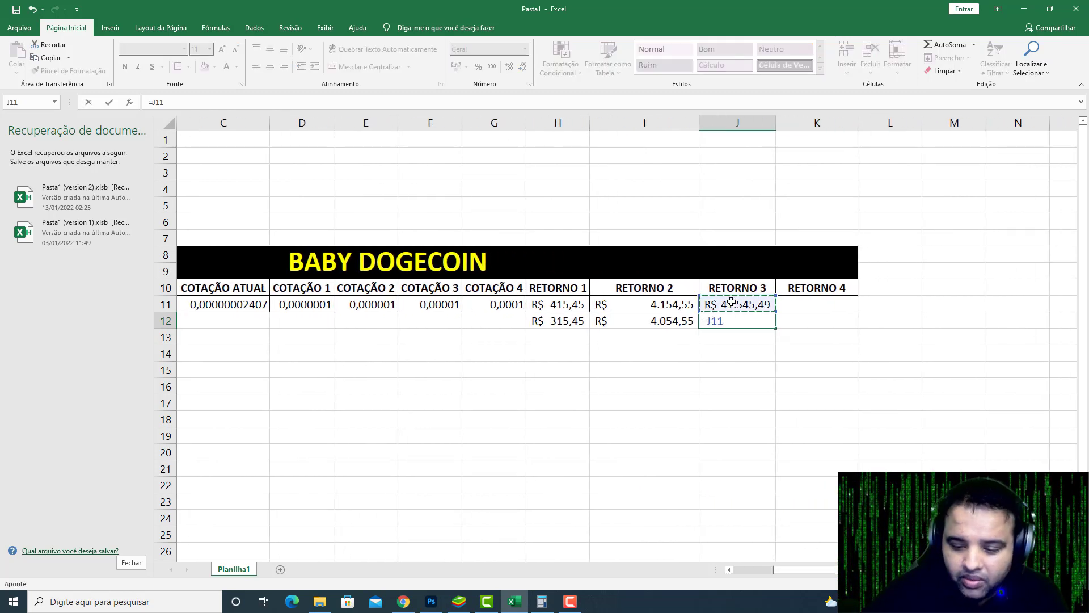
{"action": "type", "text": "-10"}
{"action": "key", "text": "Return"}
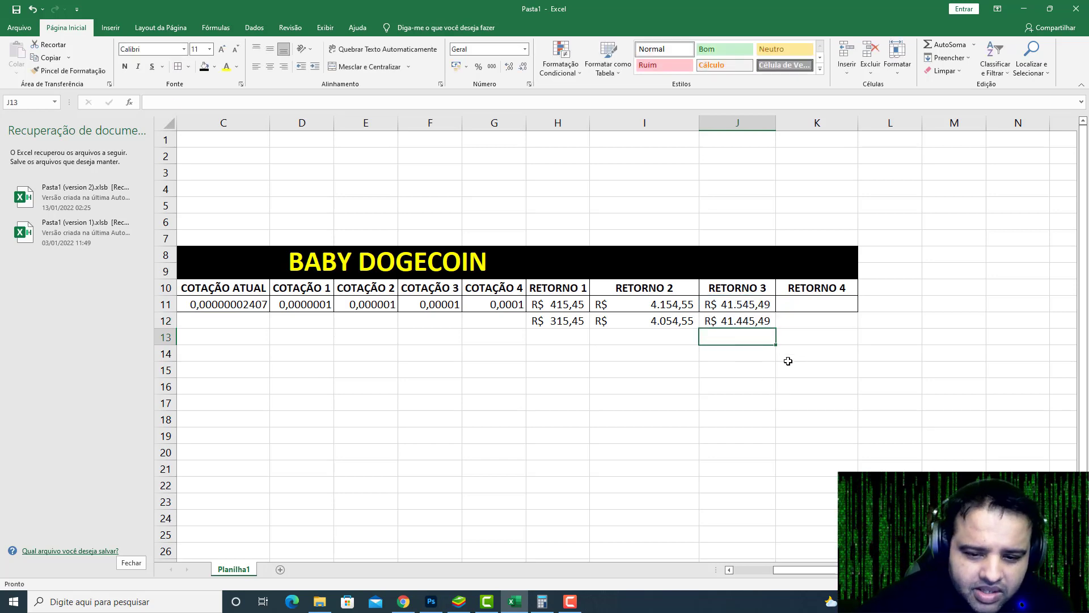
Calculate RETORNO 4 in K11 with the formula =B11*G11, multiplying the token quantity by COTAÇÃO 4
{"action": "left_click", "coordinate": [811, 305]}
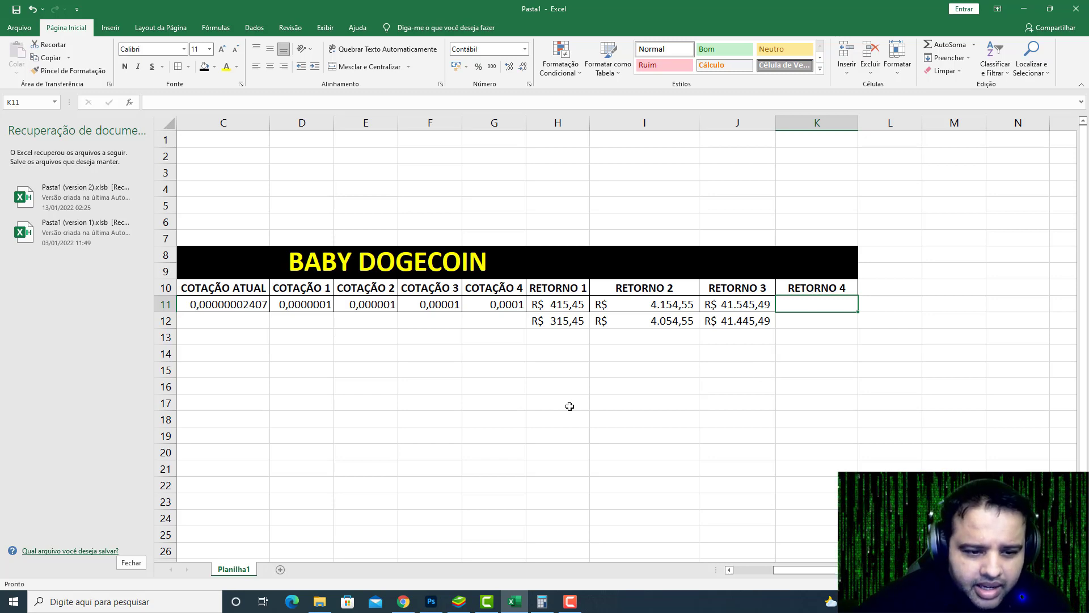
{"action": "type", "text": "="}
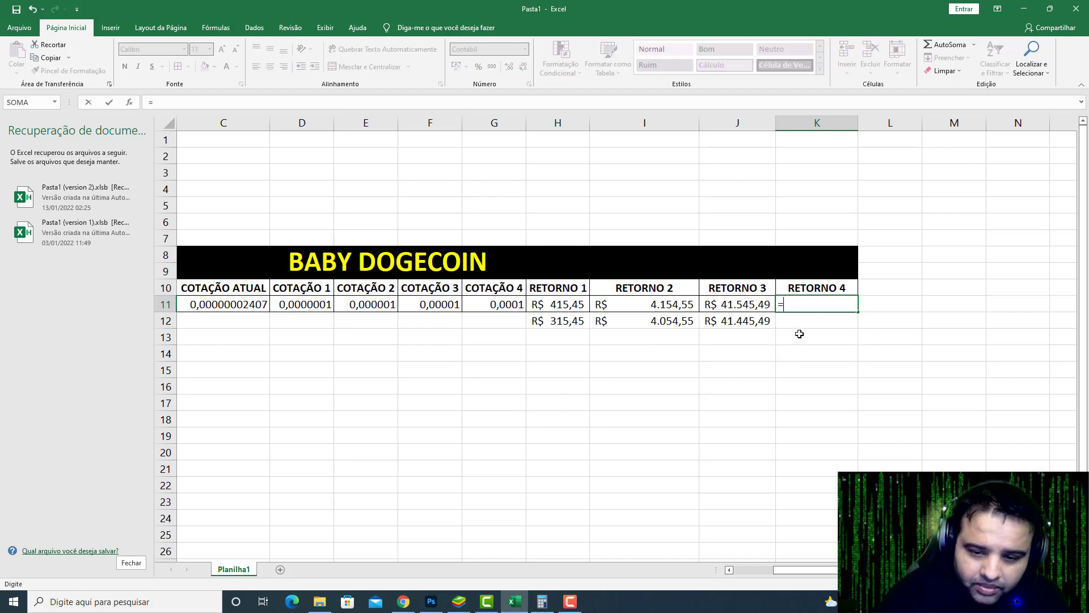
{"action": "scroll", "coordinate": [328, 326], "scroll_direction": "left", "scroll_amount": 1}
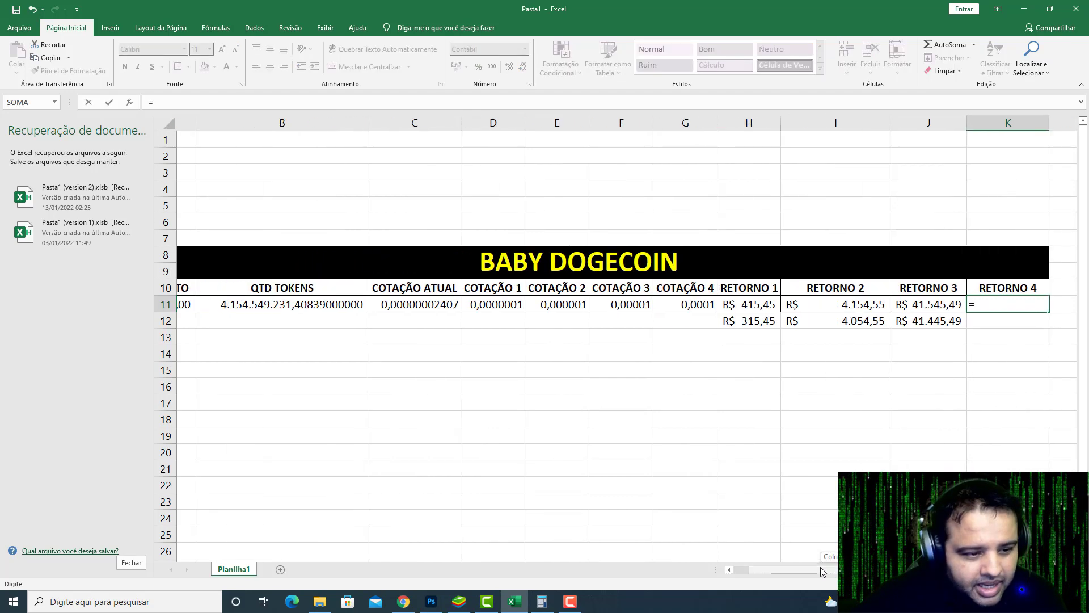
{"action": "left_click", "coordinate": [276, 300]}
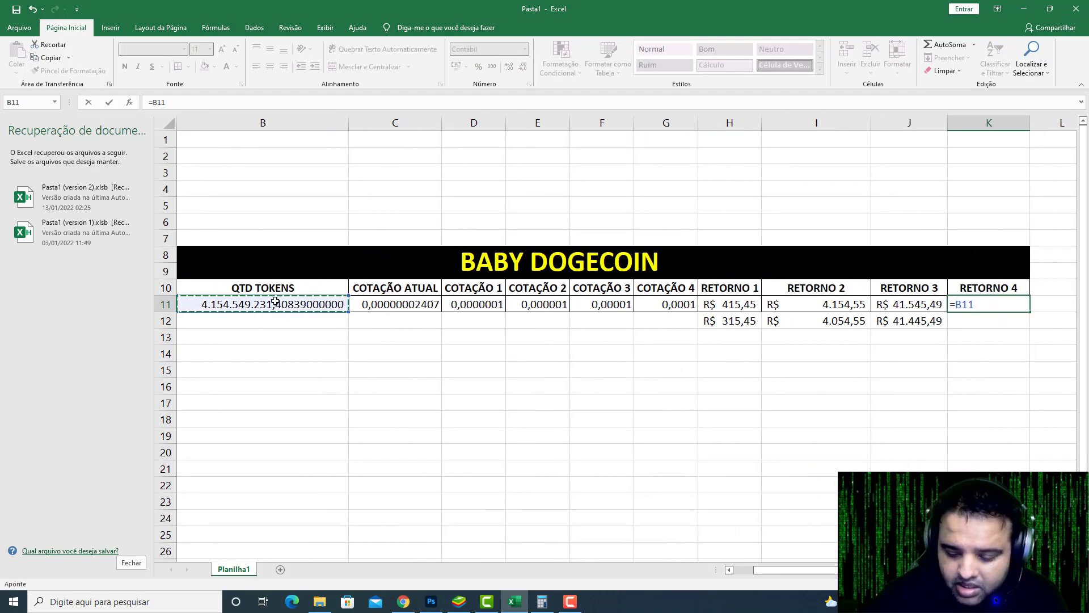
{"action": "type", "text": "*"}
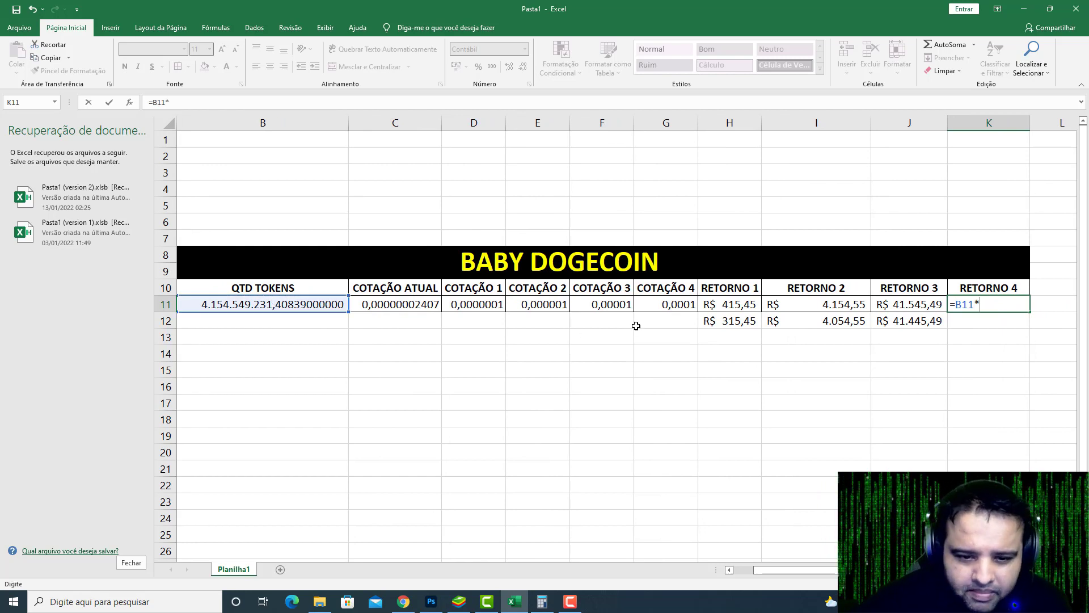
{"action": "left_click", "coordinate": [670, 301]}
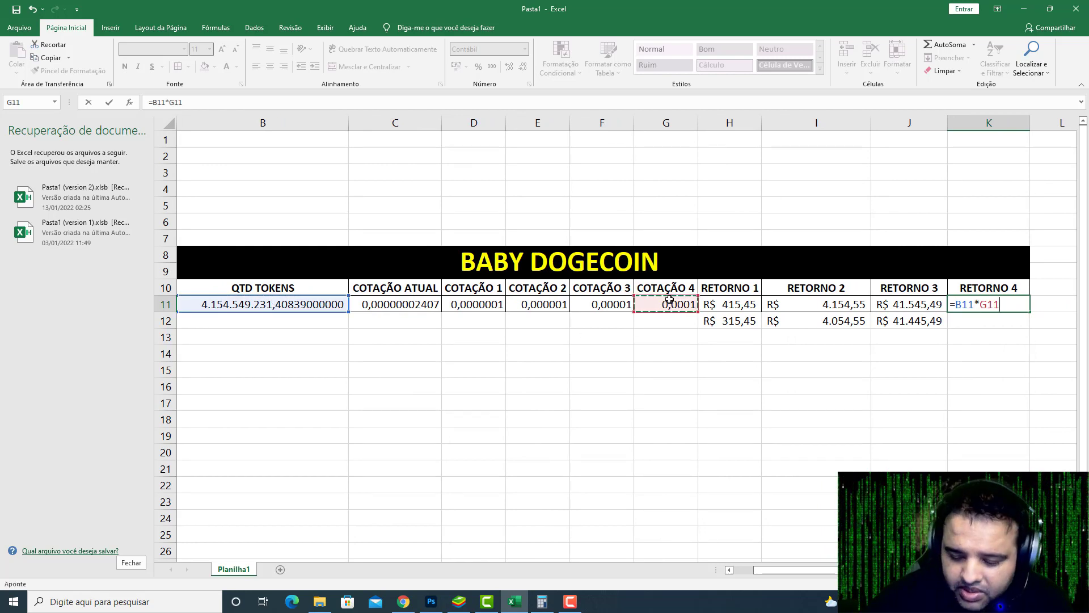
{"action": "key", "text": "Return"}
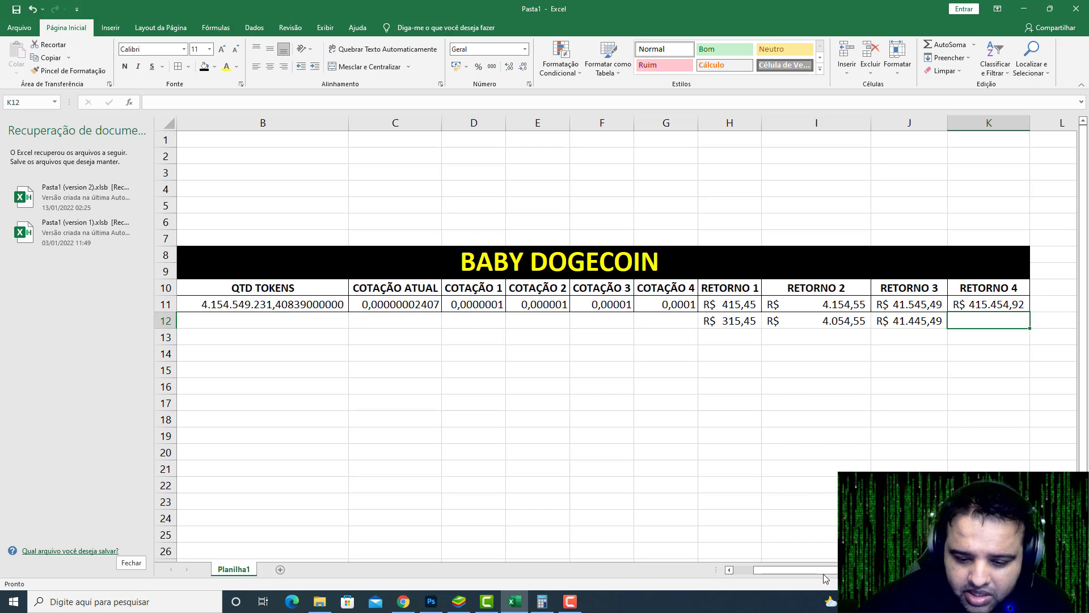
Calculate the net profit for RETORNO 4 in K12 with the formula =K11-100
{"action": "mouse_move", "coordinate": [825, 574]}
{"action": "left_mouse_down"}
{"action": "mouse_move", "coordinate": [837, 574]}
{"action": "mouse_move", "coordinate": [824, 575]}
{"action": "left_mouse_up"}
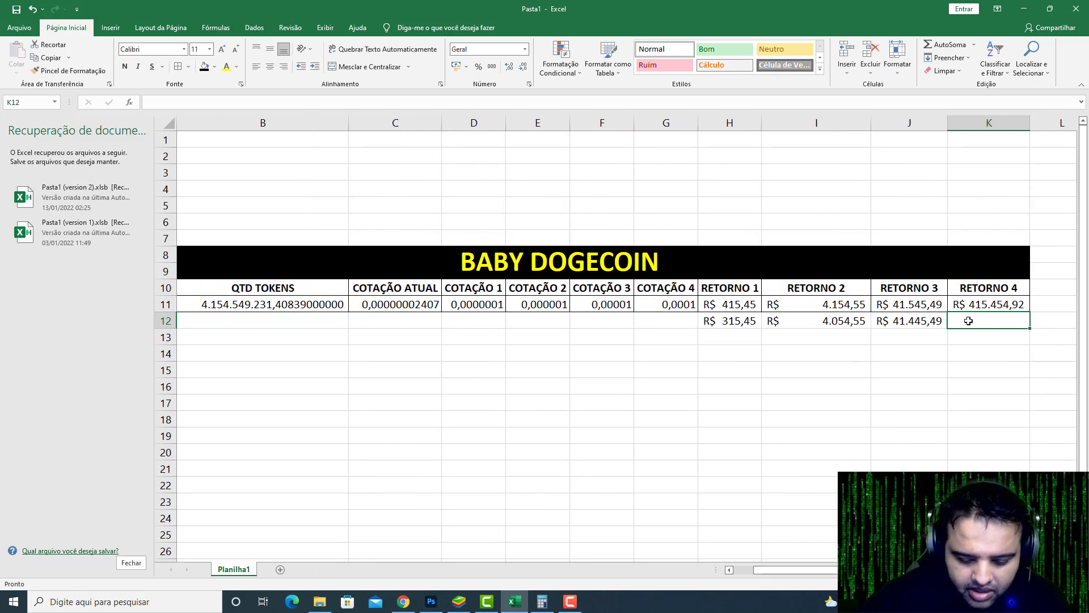
{"action": "type", "text": "="}
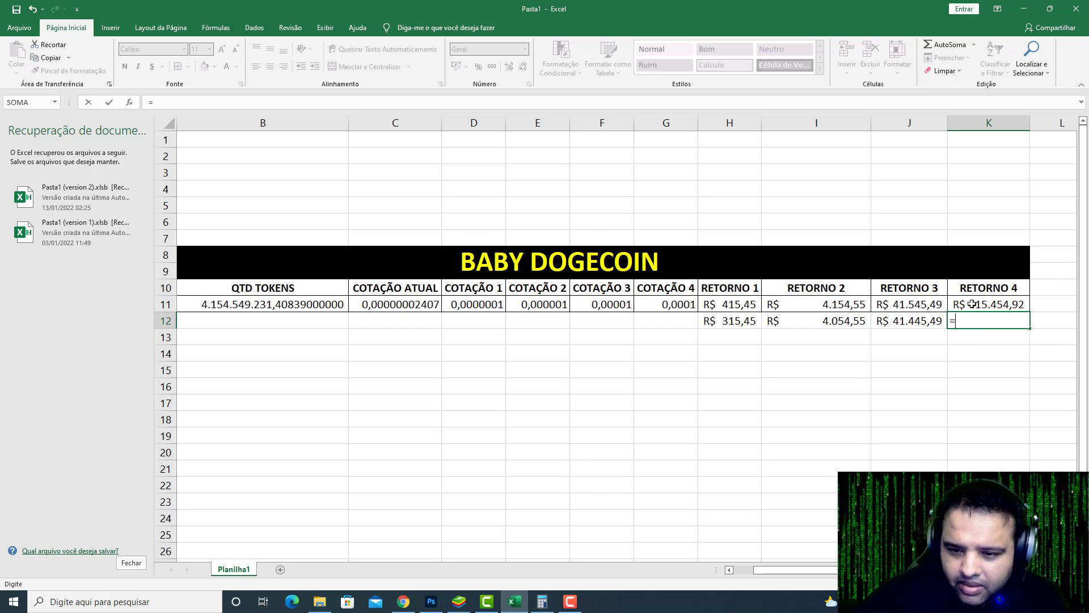
{"action": "left_click", "coordinate": [971, 304]}
{"action": "type", "text": "-"}
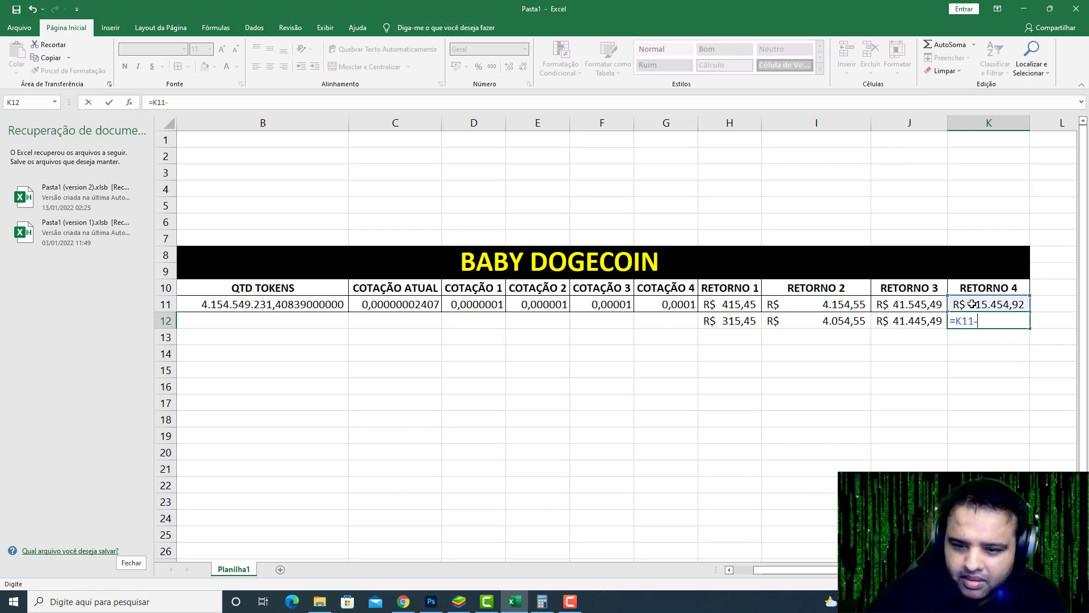
{"action": "type", "text": "100"}
{"action": "key", "text": "Return"}
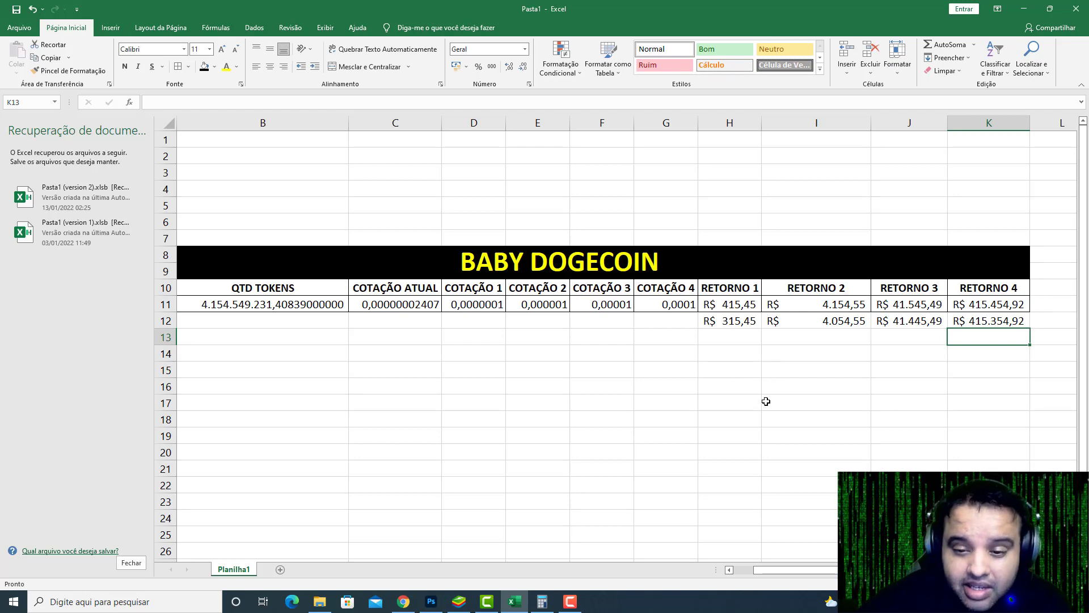
{"action": "left_click", "coordinate": [725, 371]}
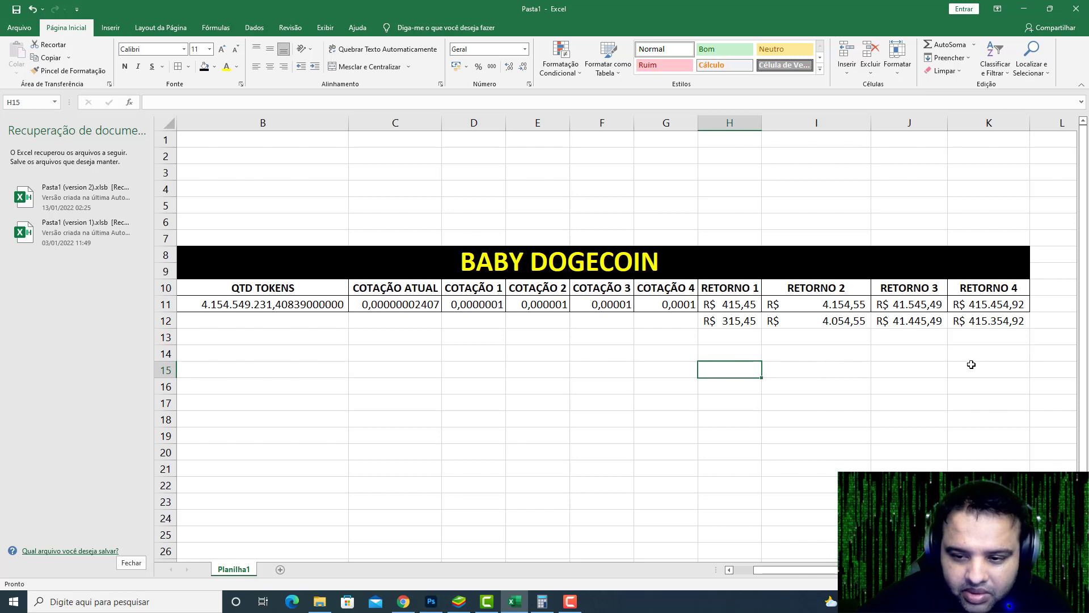
{"action": "left_click", "coordinate": [695, 381]}
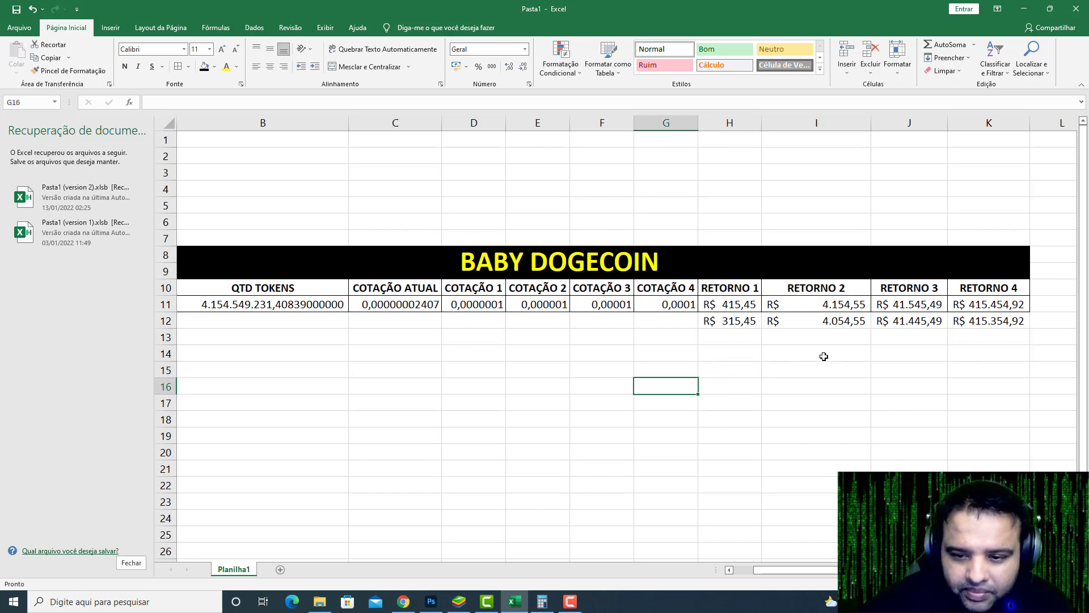
{"action": "left_click", "coordinate": [725, 352]}
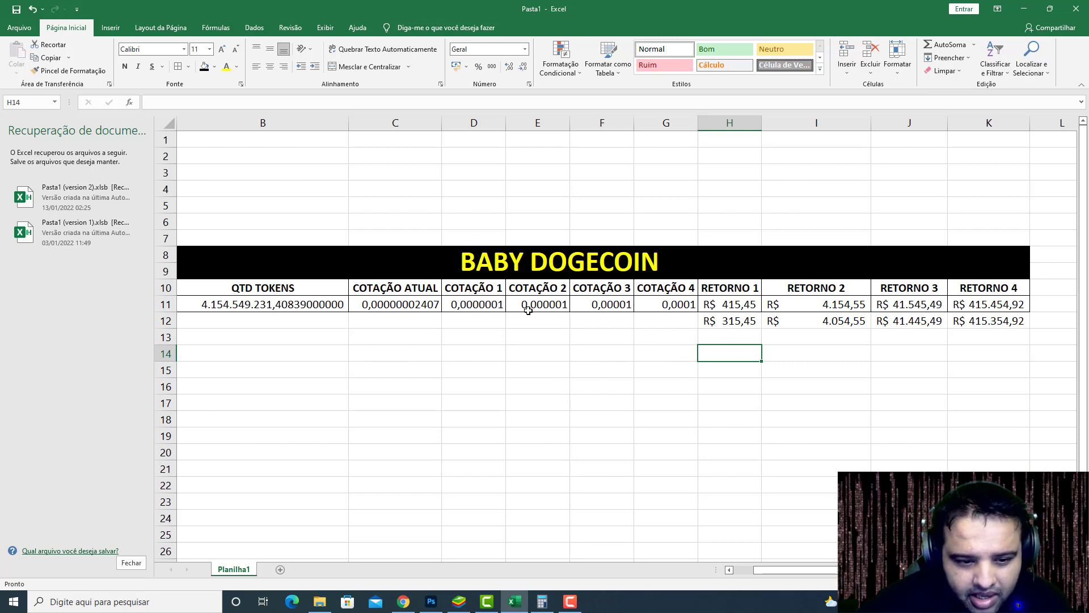
Apply the R$ Português (Brasil) accounting format to the four hypothetical quotes in D11:G11
{"action": "left_click_drag", "start_coordinate": [467, 308], "coordinate": [678, 310]}
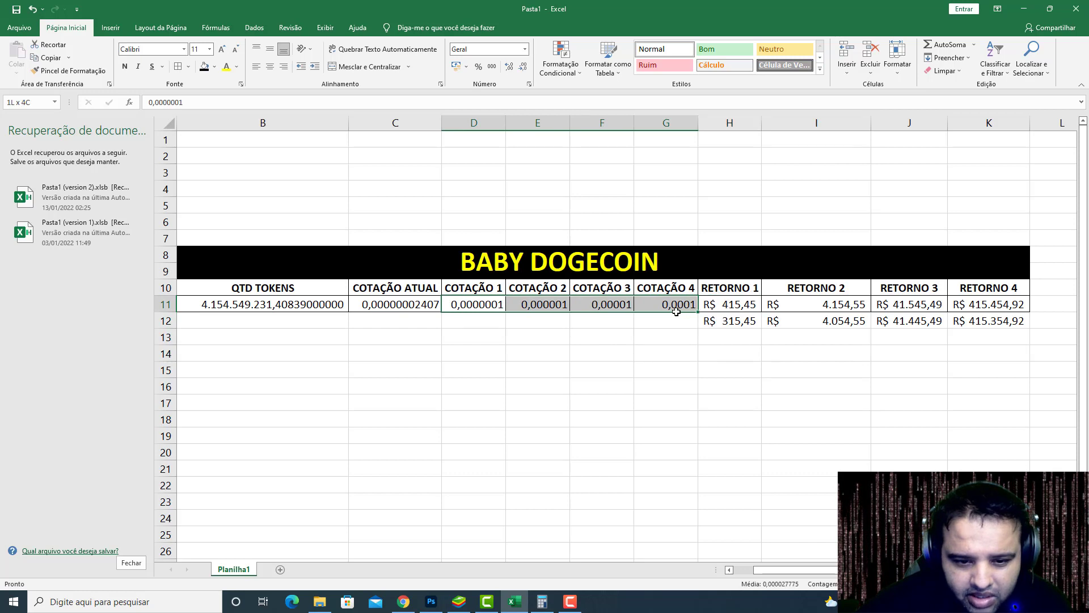
{"action": "left_click", "coordinate": [467, 68]}
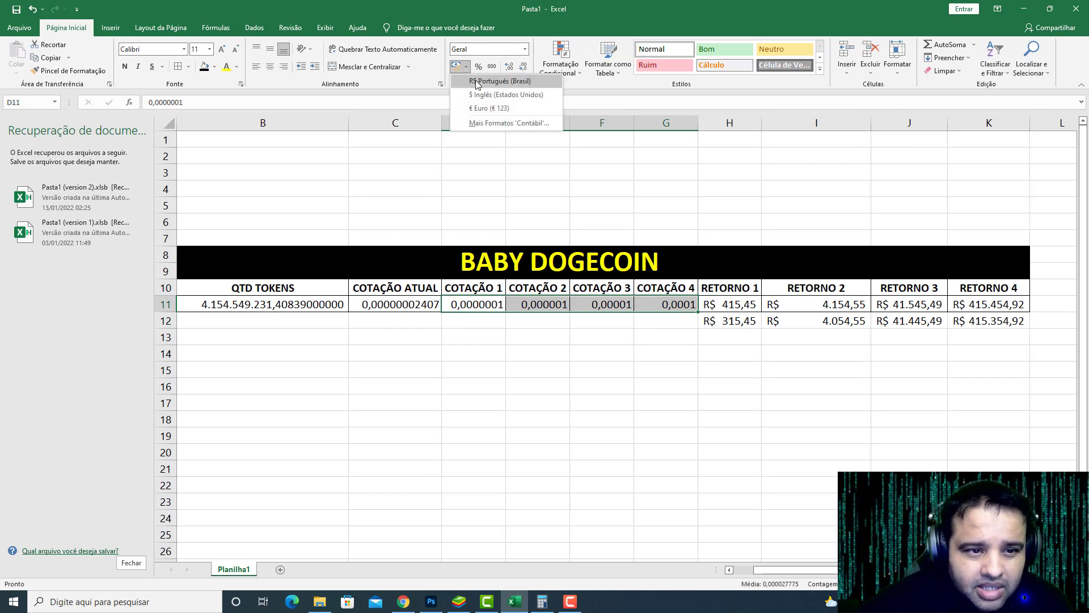
{"action": "left_click", "coordinate": [483, 83]}
{"action": "left_click", "coordinate": [545, 348]}
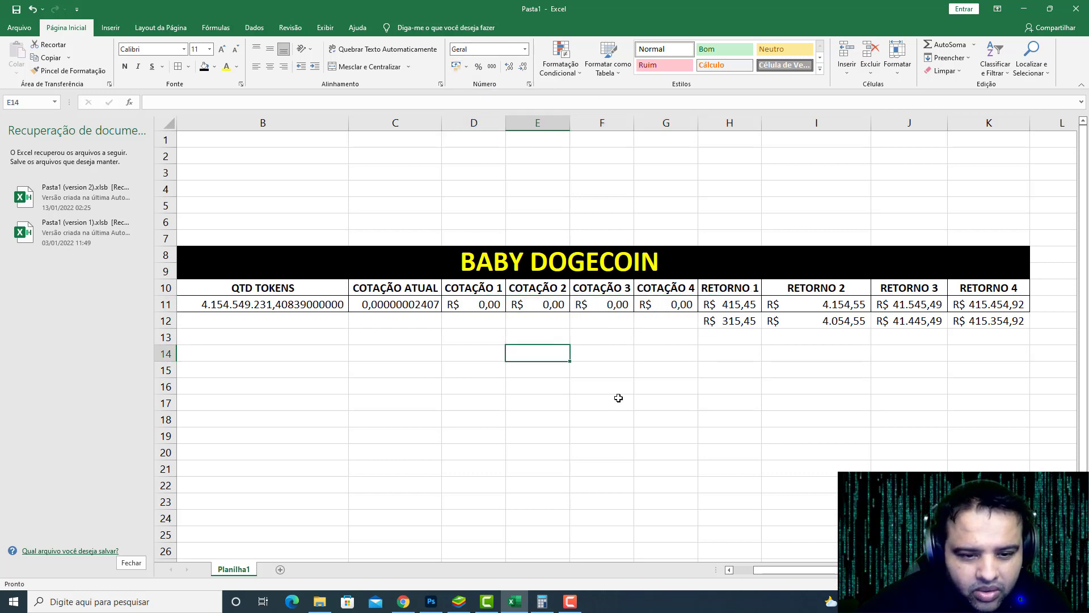
Show the COTAÇÃO 1 quote in D11 with seven decimal places
{"action": "left_click", "coordinate": [486, 305]}
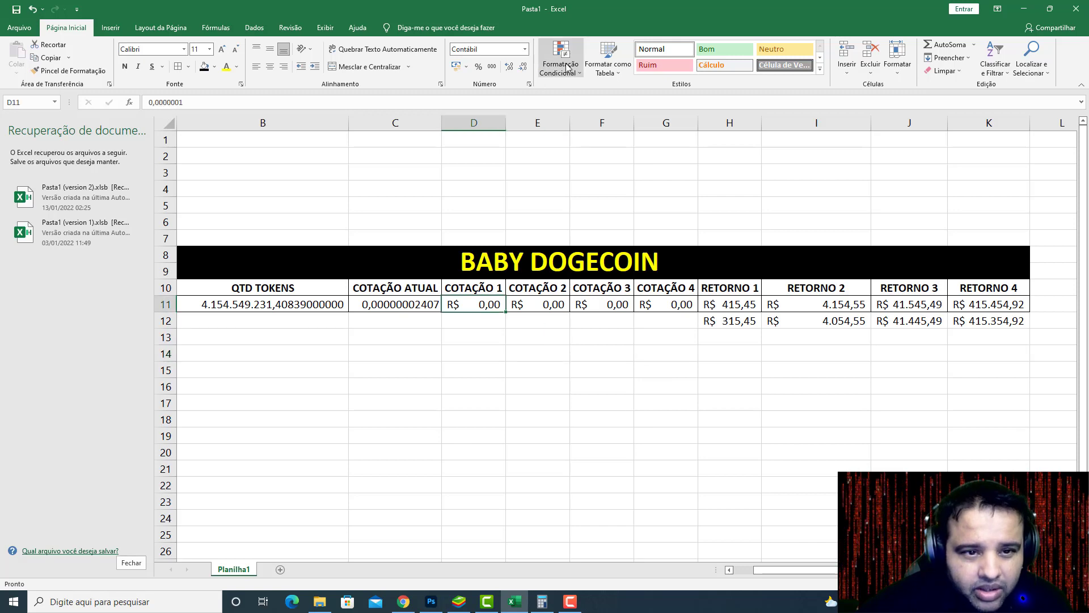
{"action": "left_click", "coordinate": [509, 67]}
{"action": "left_click", "coordinate": [509, 67]}
{"action": "left_click", "coordinate": [509, 67]}
{"action": "left_click", "coordinate": [509, 67]}
{"action": "left_click", "coordinate": [509, 68]}
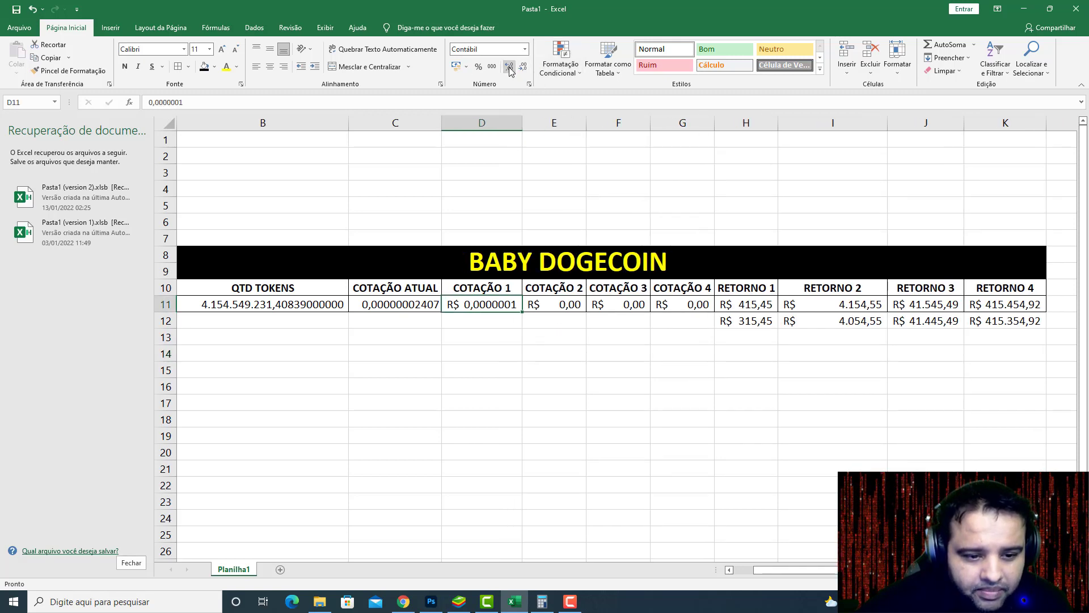
{"action": "left_click", "coordinate": [509, 68]}
{"action": "left_click", "coordinate": [522, 67]}
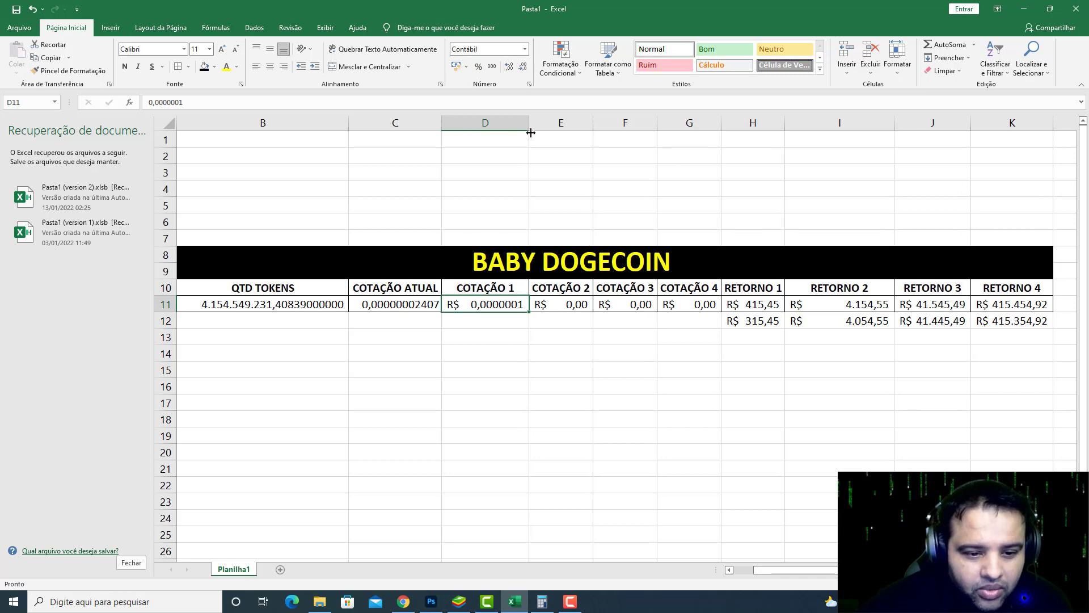
Increase the decimals of the COTAÇÃO 2 quote in E11 to six places
{"action": "left_click", "coordinate": [561, 304]}
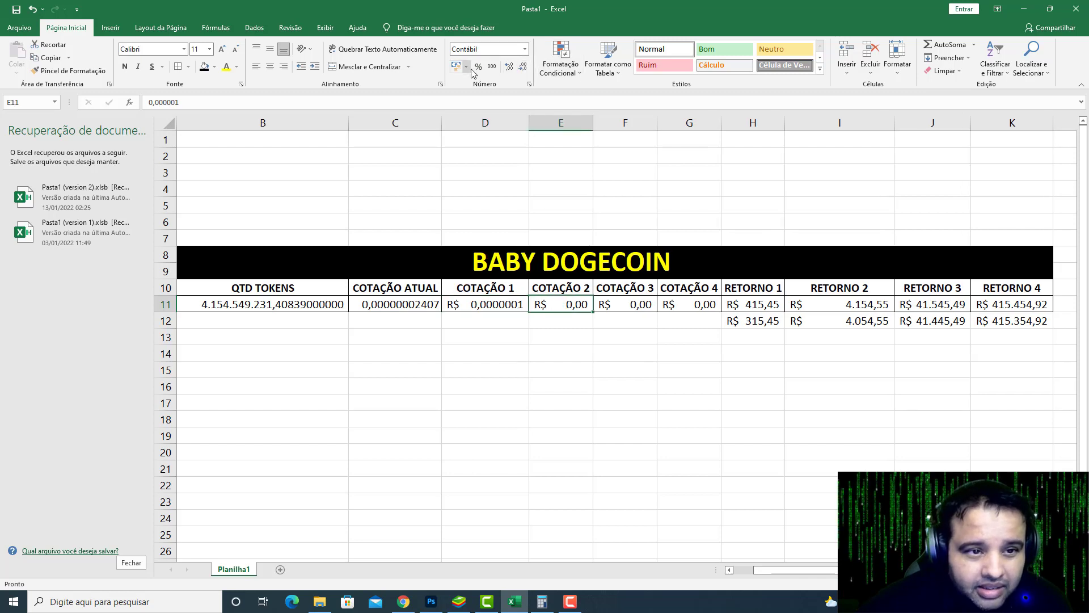
{"action": "left_click", "coordinate": [509, 67]}
{"action": "left_click", "coordinate": [509, 68]}
{"action": "left_click", "coordinate": [509, 67]}
{"action": "left_click", "coordinate": [509, 68]}
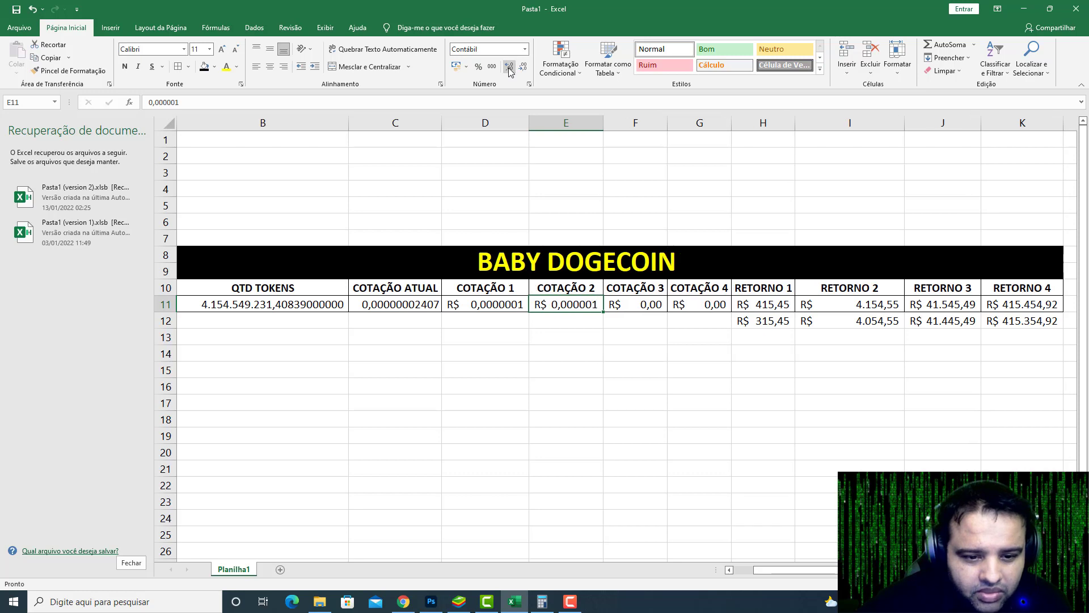
Increase the decimals of the COTAÇÃO 3 quote in F11 to five places
{"action": "left_click", "coordinate": [644, 309]}
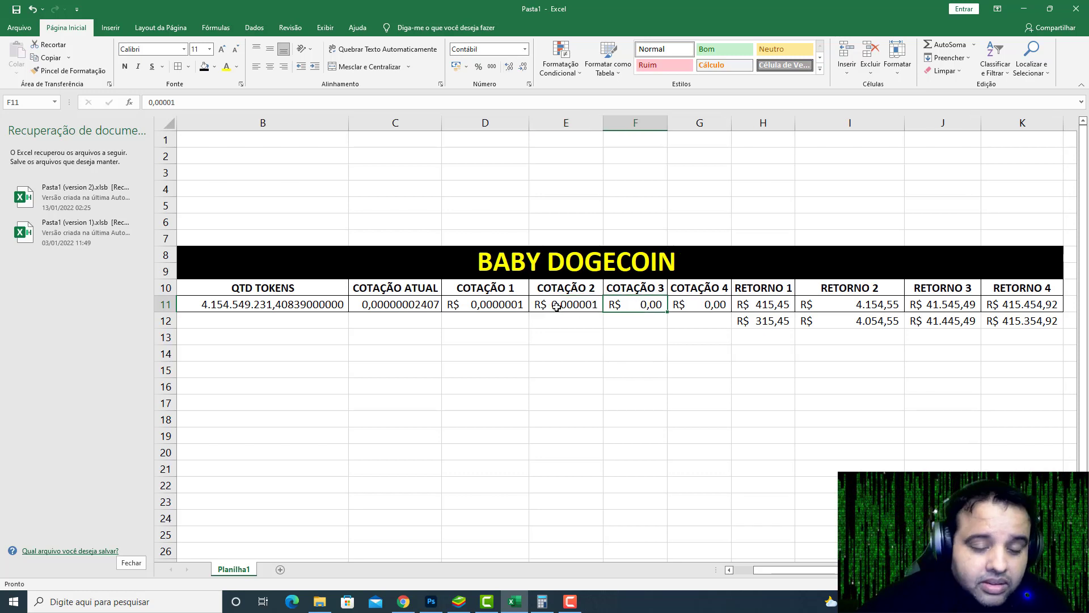
{"action": "left_click", "coordinate": [510, 68]}
{"action": "left_click", "coordinate": [510, 69]}
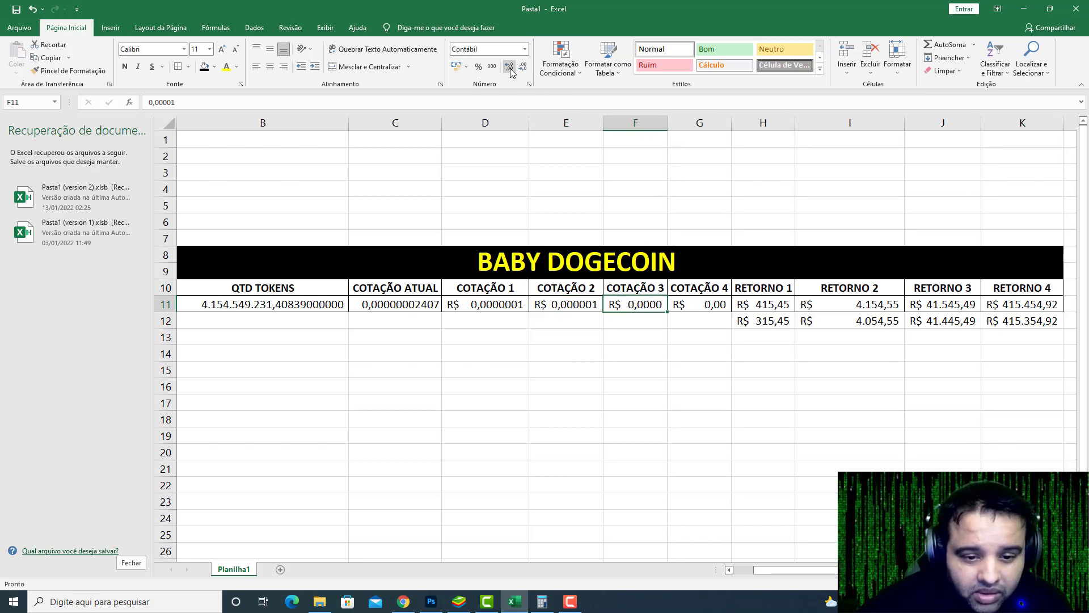
{"action": "left_click", "coordinate": [510, 68]}
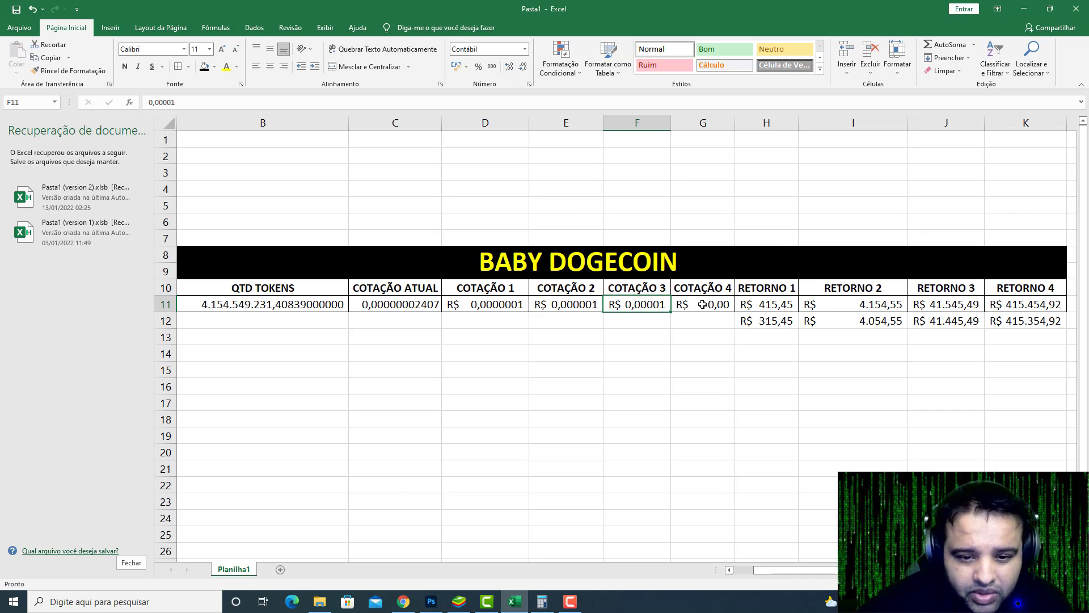
Display the COTAÇÃO 4 quote in G11 with four decimal places
{"action": "left_click", "coordinate": [702, 305]}
{"action": "left_click", "coordinate": [511, 68]}
{"action": "left_click", "coordinate": [510, 68]}
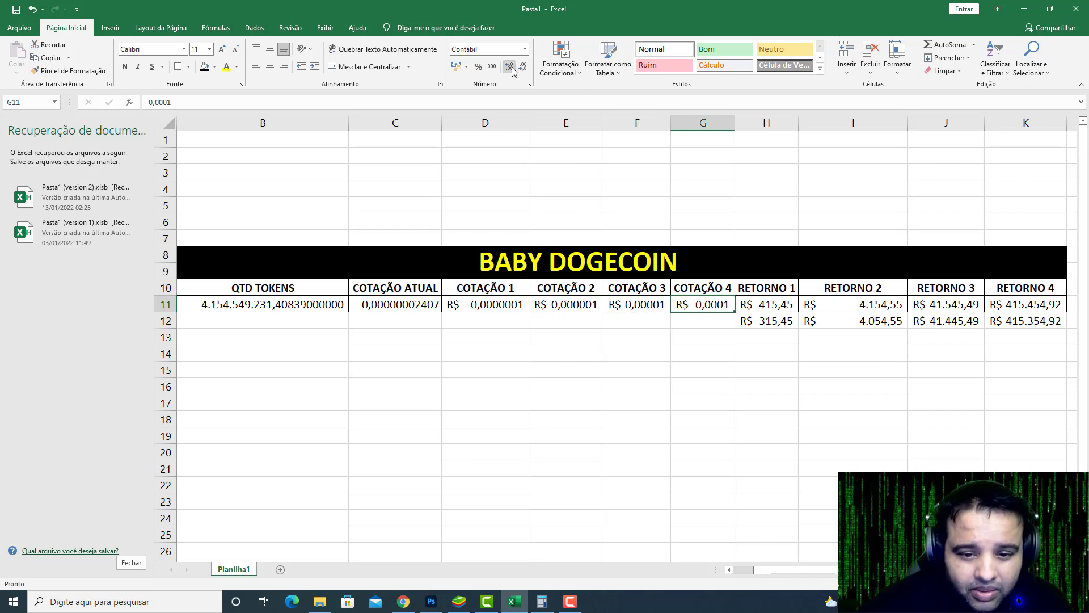
{"action": "left_click", "coordinate": [510, 68]}
{"action": "left_click", "coordinate": [523, 66]}
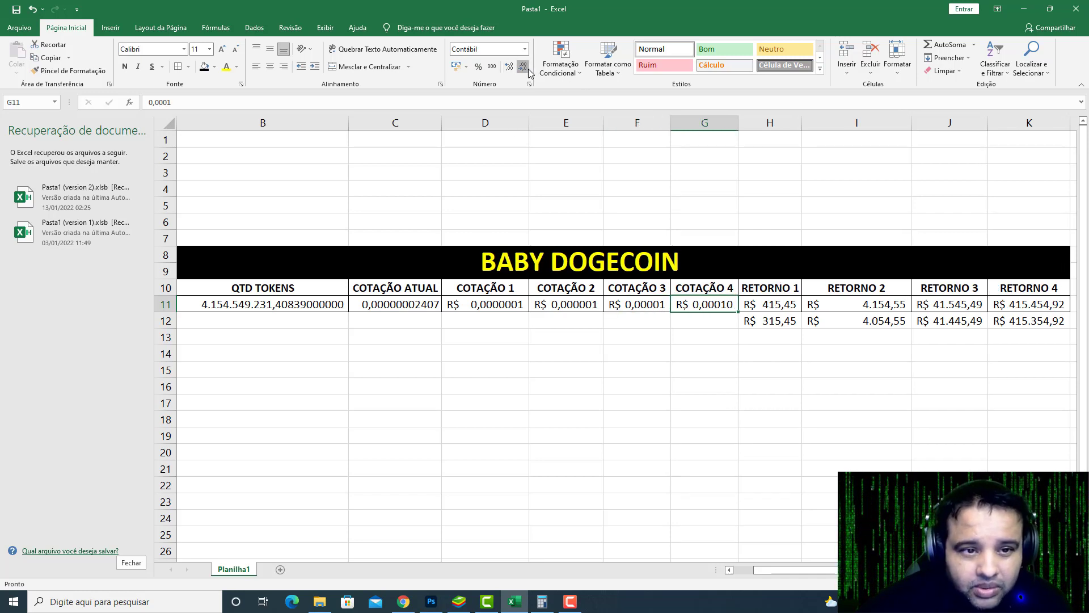
{"action": "left_click", "coordinate": [693, 418]}
Review the token quantity in B11 and the quotes for COTAÇÃO 1, 2 and 3 in row 11
{"action": "left_click", "coordinate": [245, 307]}
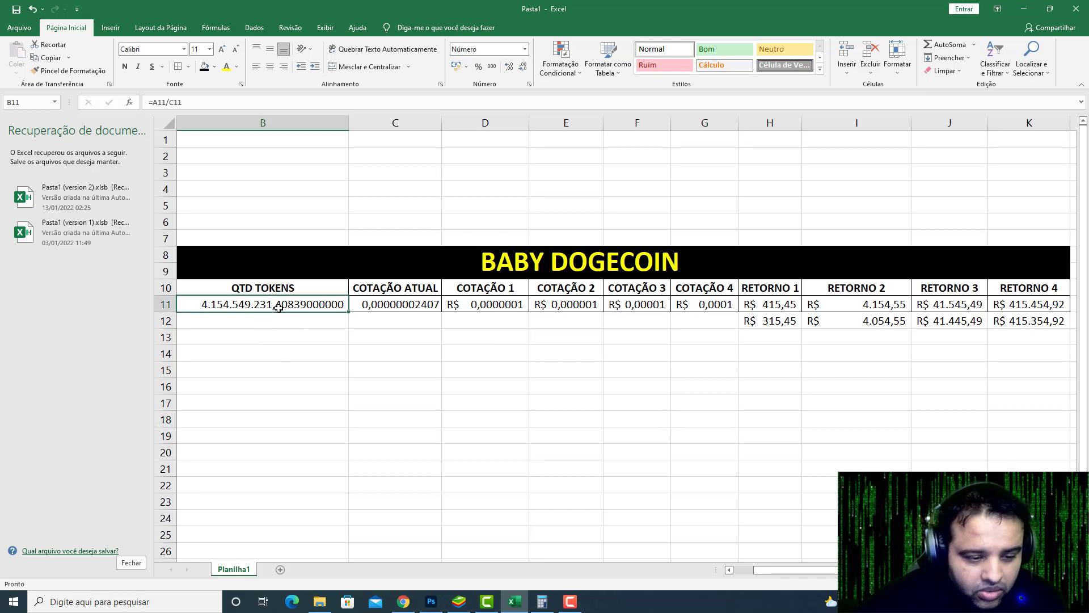
{"action": "left_click", "coordinate": [499, 305]}
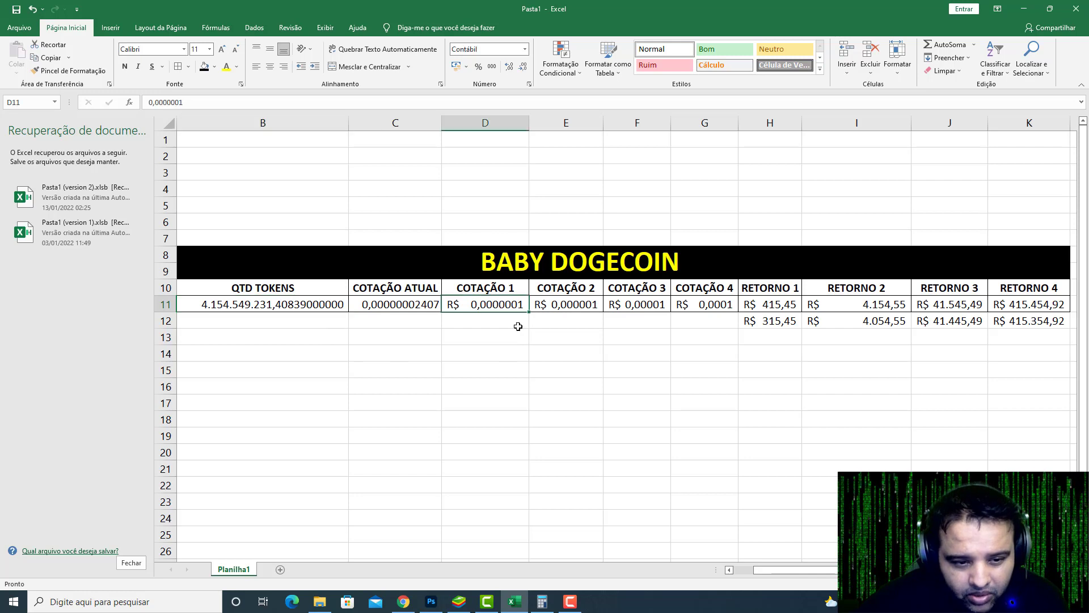
{"action": "left_click", "coordinate": [558, 307]}
{"action": "left_click", "coordinate": [633, 300]}
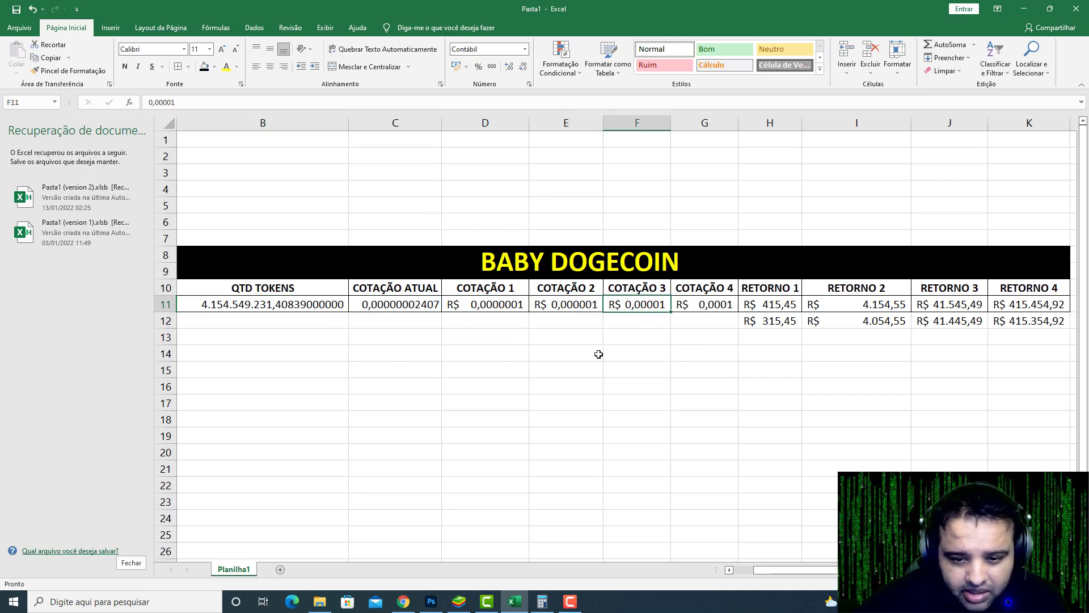
{"action": "left_click", "coordinate": [300, 300]}
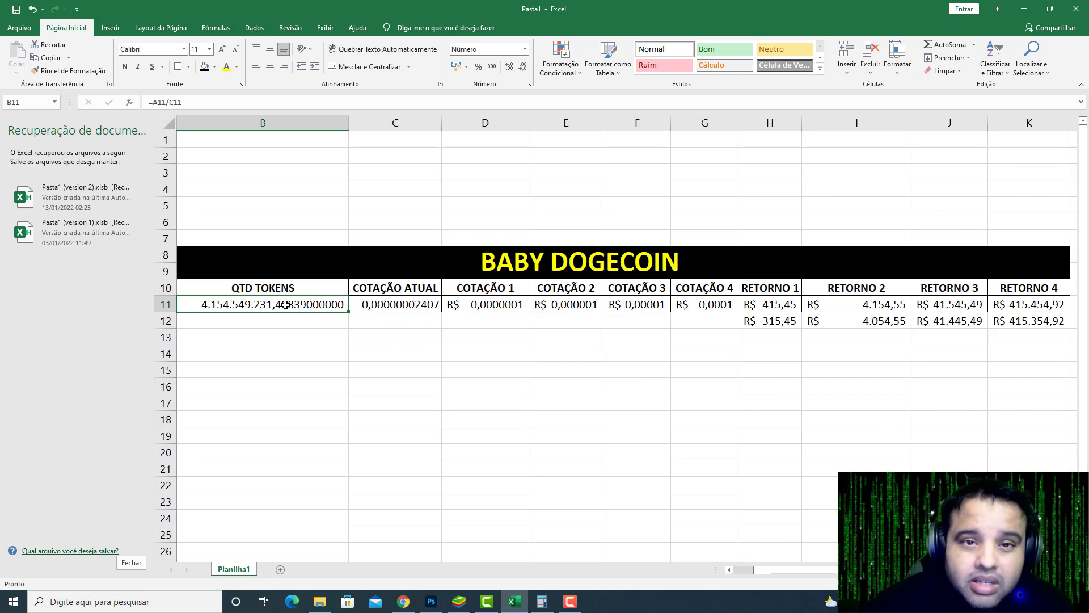
{"action": "left_click", "coordinate": [568, 386]}
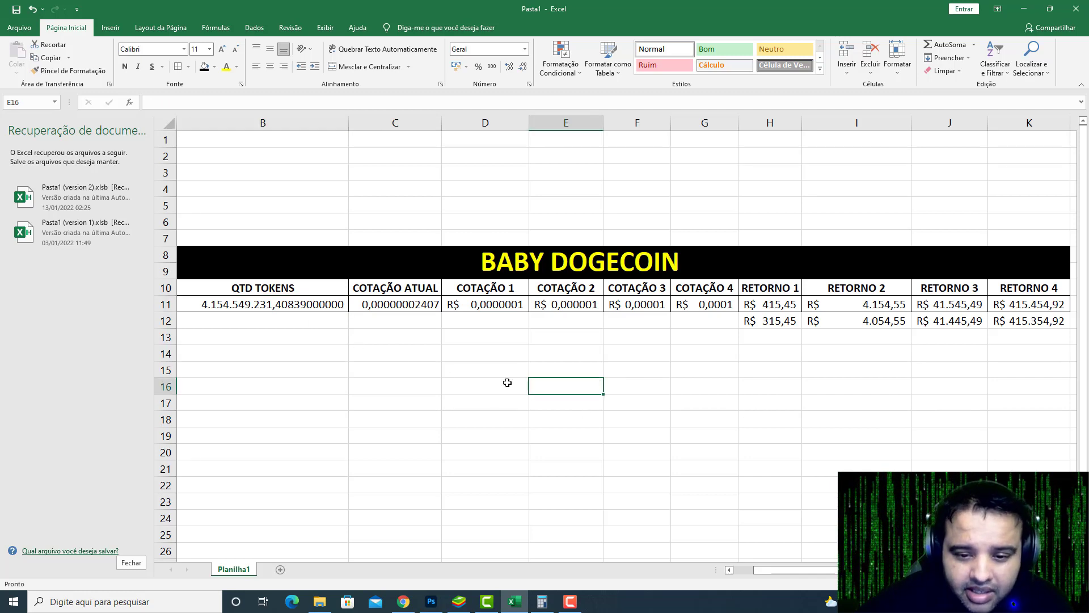
{"action": "left_click", "coordinate": [759, 389]}
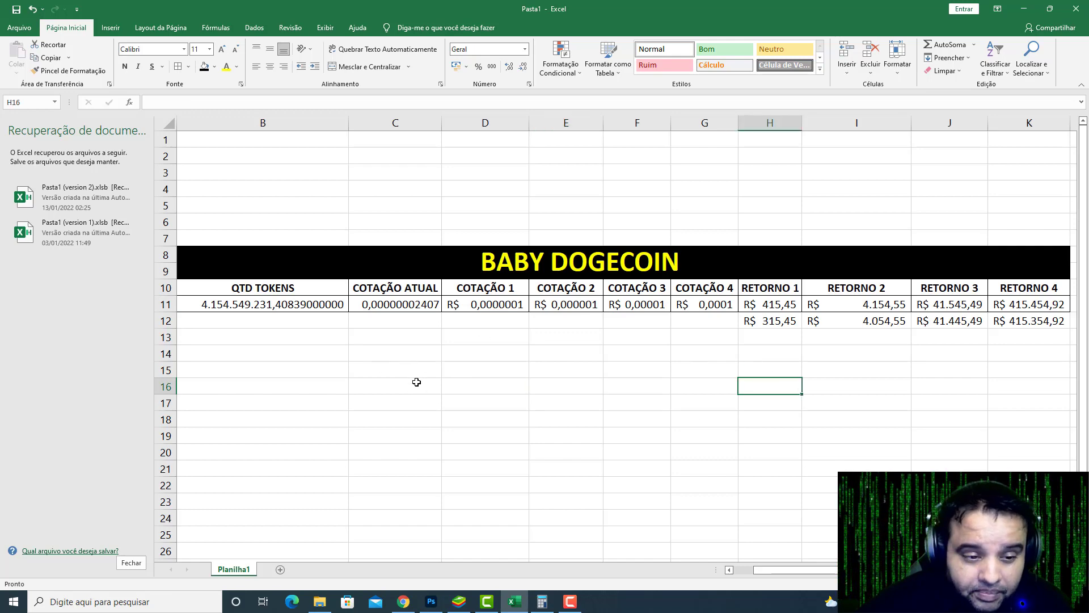
{"action": "left_click", "coordinate": [378, 369]}
{"action": "left_click", "coordinate": [765, 366]}
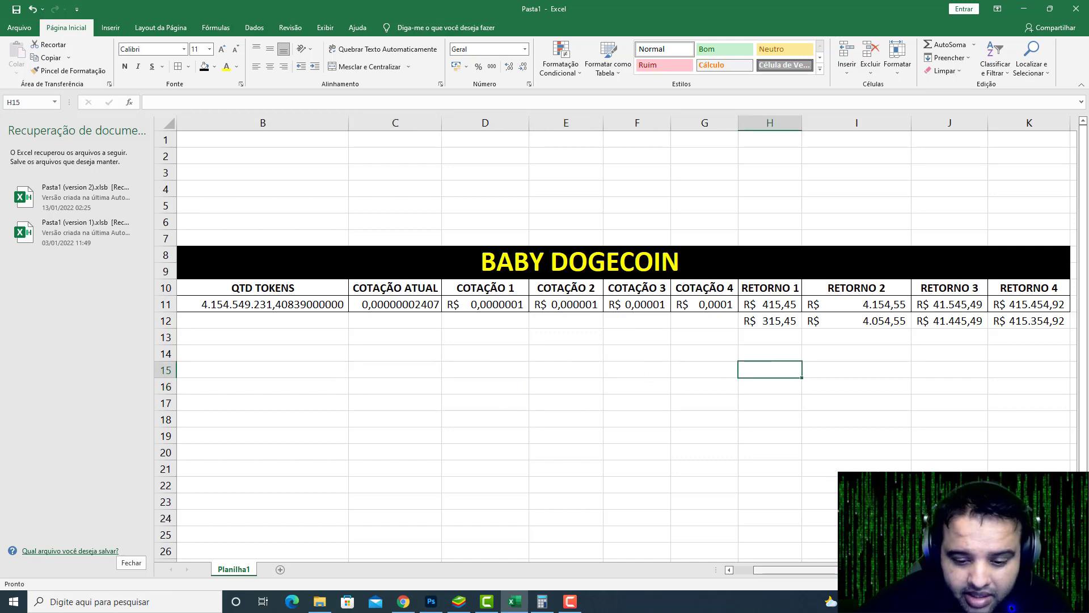
{"action": "mouse_move", "coordinate": [775, 570]}
{"action": "left_mouse_down"}
{"action": "mouse_move", "coordinate": [785, 570]}
{"action": "mouse_move", "coordinate": [774, 569]}
{"action": "left_mouse_up"}
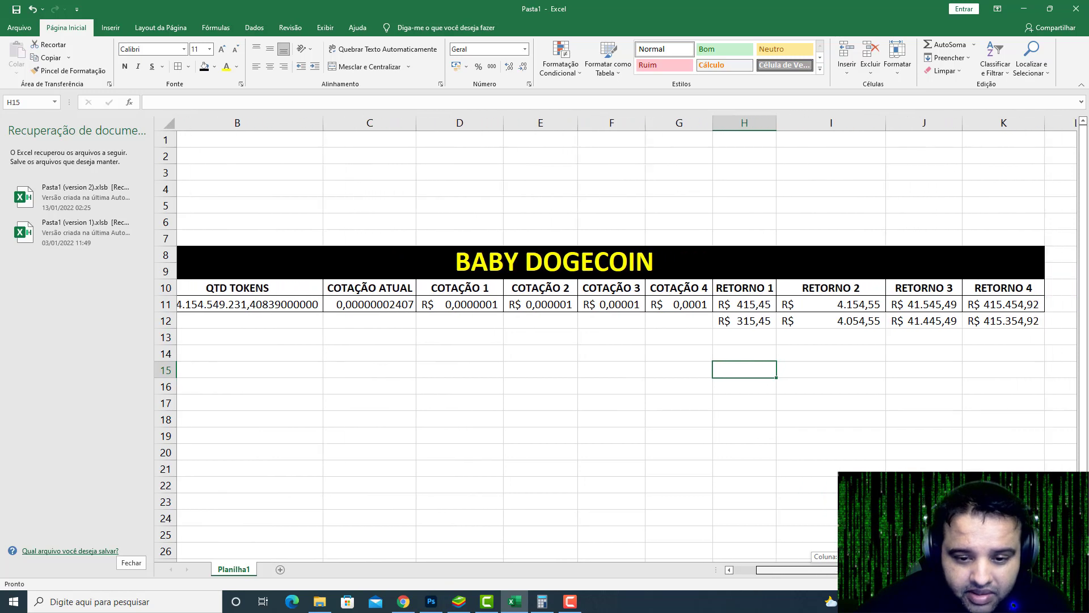
Examine the net profits of RETORNO 1 to RETORNO 4 in H12:K12, comparing the RETORNO 3 and RETORNO 4 profits
{"action": "left_click", "coordinate": [763, 322]}
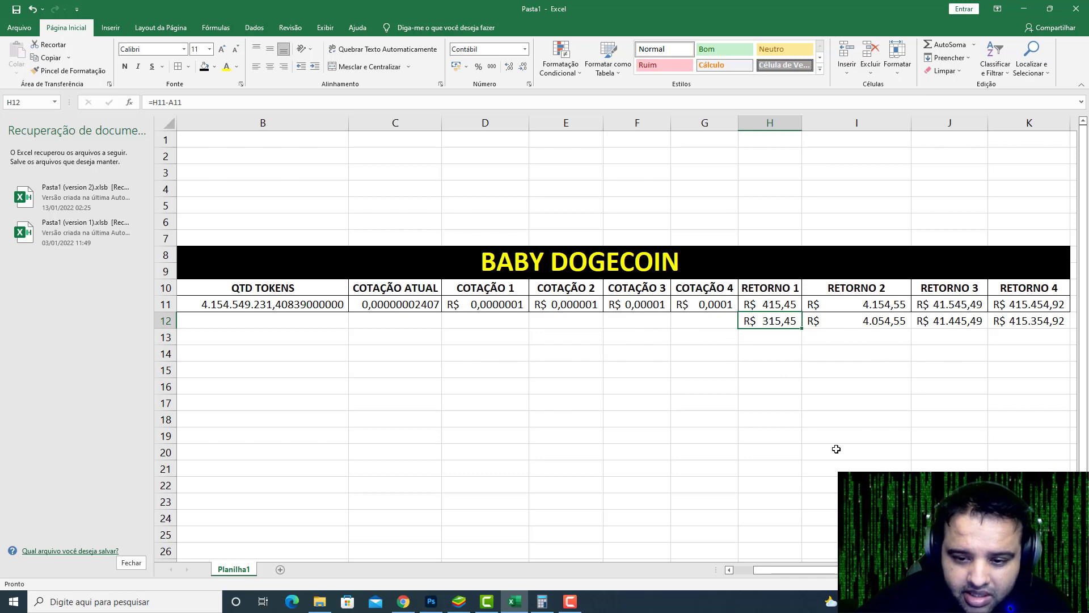
{"action": "left_click", "coordinate": [885, 323]}
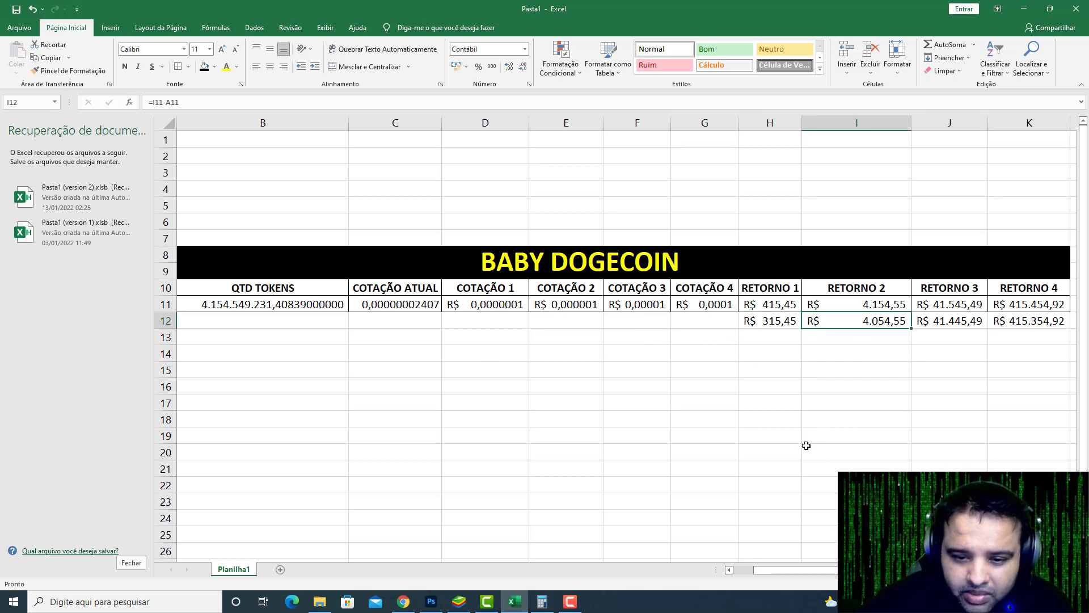
{"action": "left_click", "coordinate": [969, 321]}
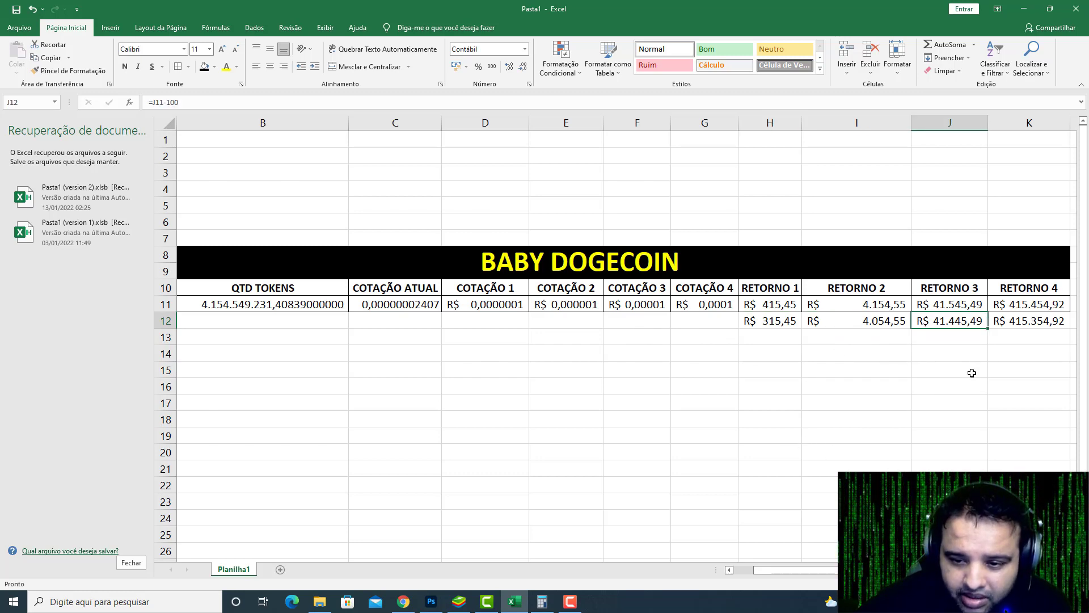
{"action": "left_click", "coordinate": [1037, 324]}
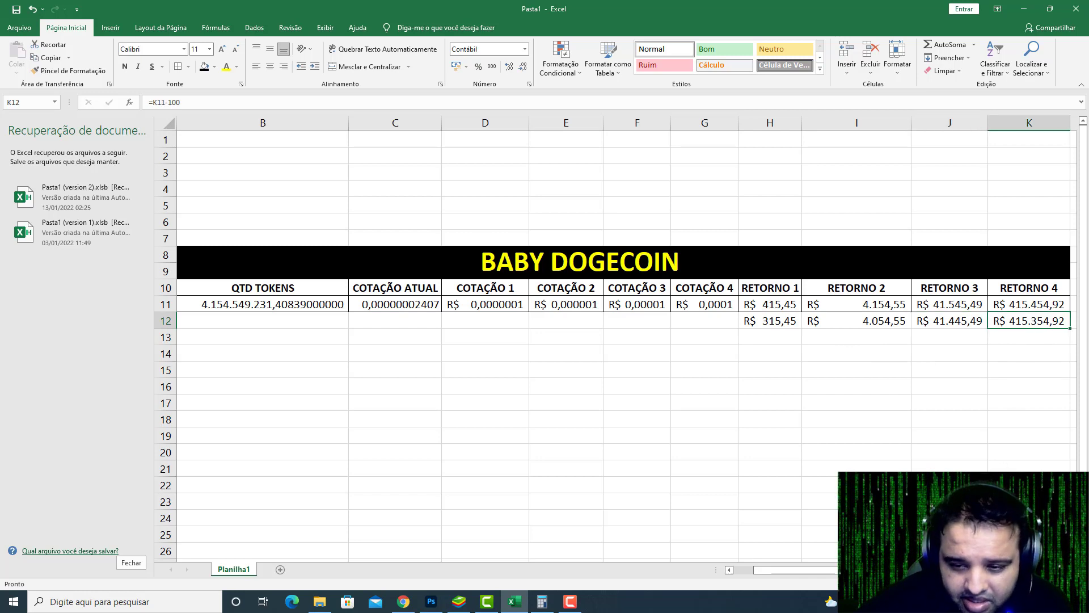
{"action": "left_click", "coordinate": [438, 372]}
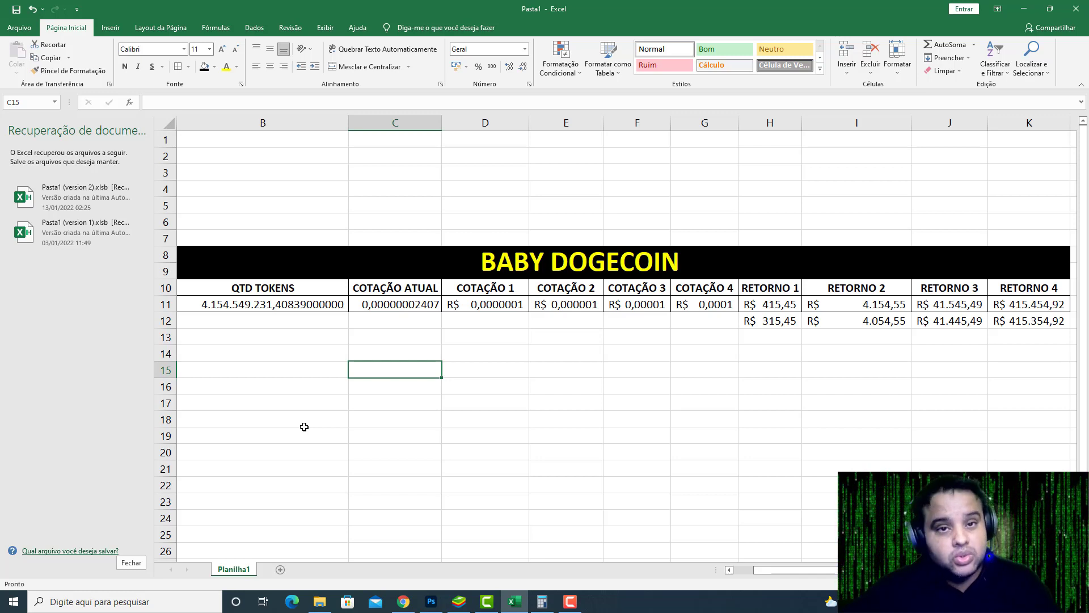
{"action": "left_click", "coordinate": [964, 319]}
{"action": "key", "text": "shift+Right"}
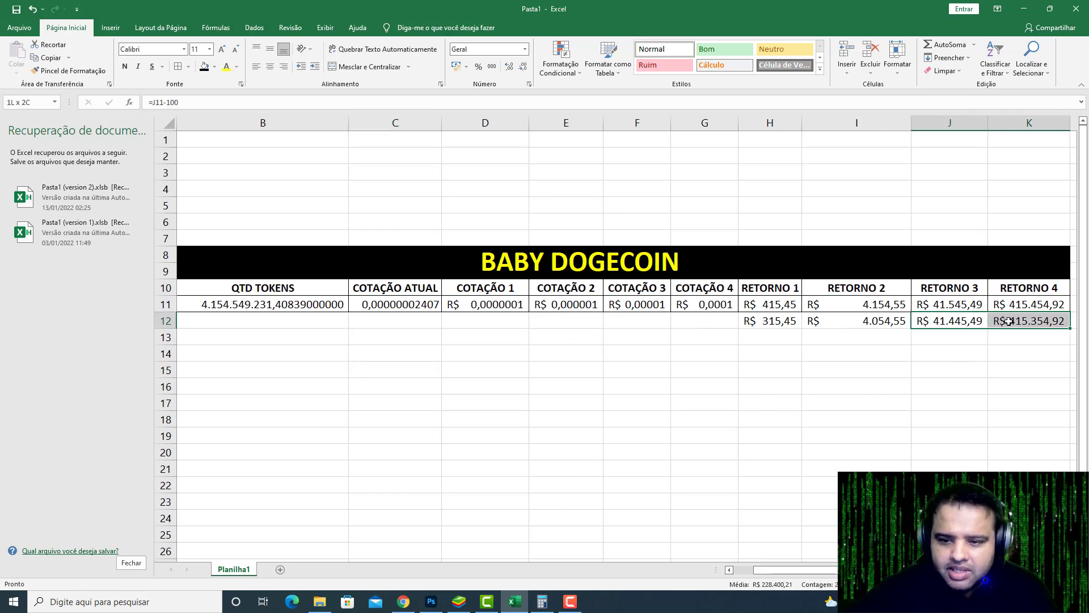
{"action": "left_click", "coordinate": [964, 321]}
{"action": "left_click", "coordinate": [1015, 321]}
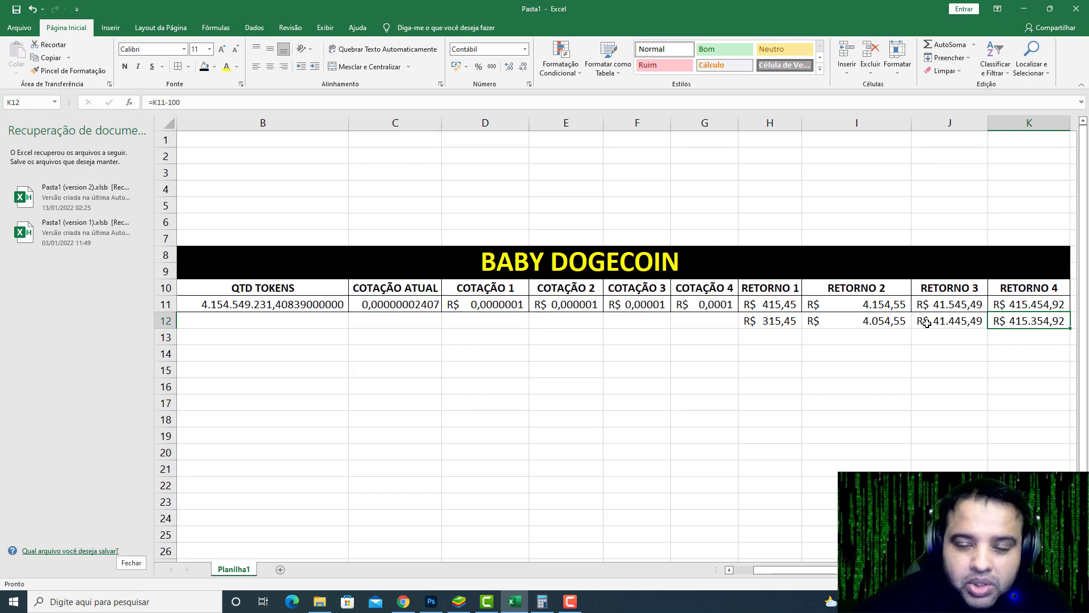
Review the net profit cells J12 and K12 for RETORNO 3 and RETORNO 4 once more
{"action": "left_click_drag", "start_coordinate": [942, 321], "coordinate": [998, 320]}
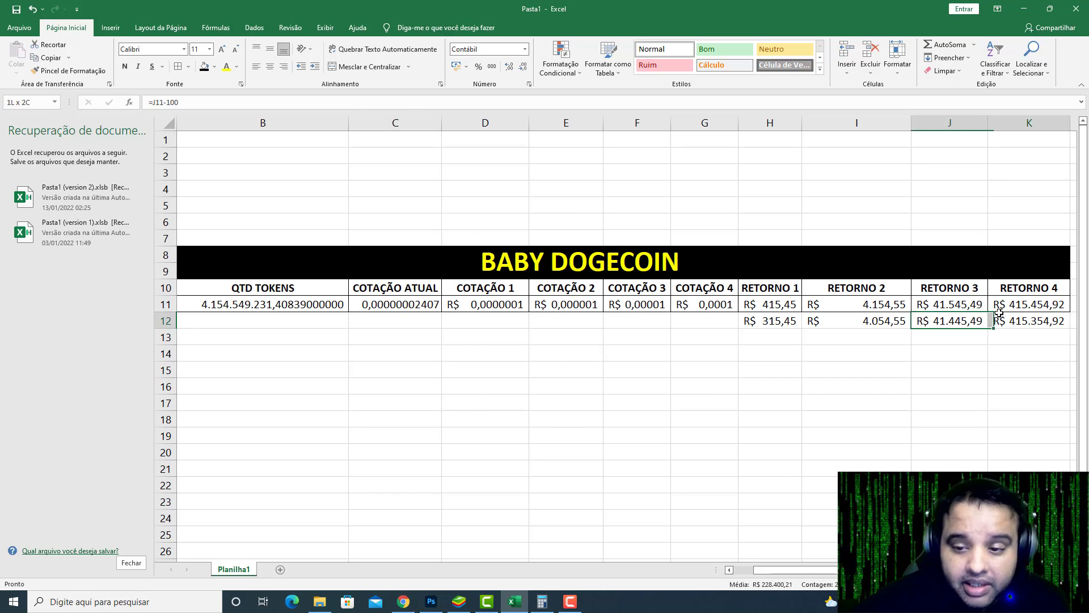
{"action": "left_click", "coordinate": [963, 318]}
{"action": "left_click", "coordinate": [1023, 319]}
{"action": "left_click", "coordinate": [973, 321]}
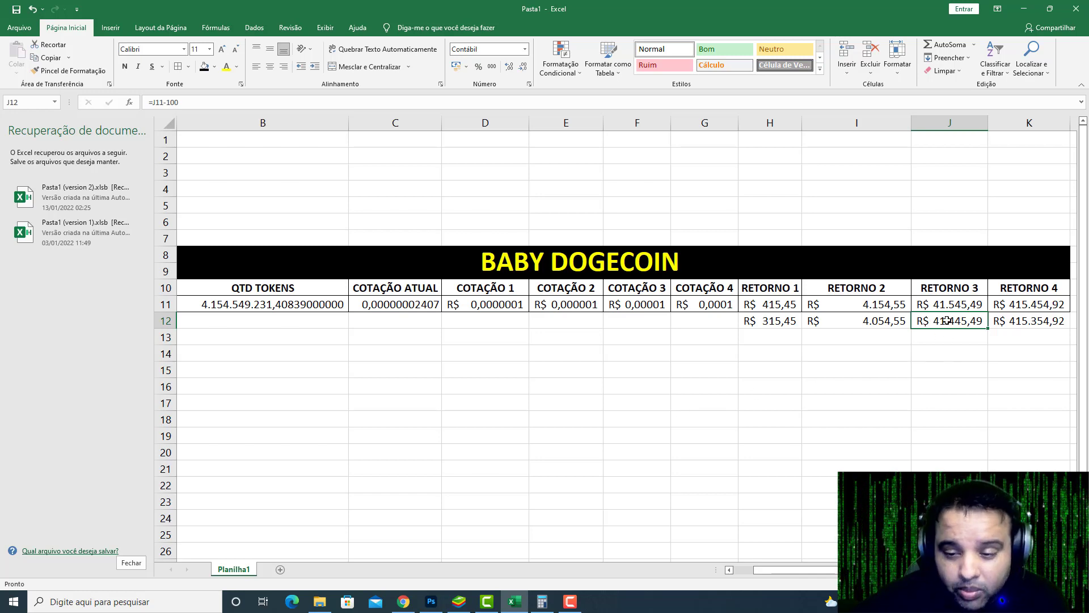
{"action": "left_click_drag", "start_coordinate": [941, 321], "coordinate": [1030, 321]}
{"action": "left_click", "coordinate": [1017, 354]}
{"action": "left_click", "coordinate": [1030, 321]}
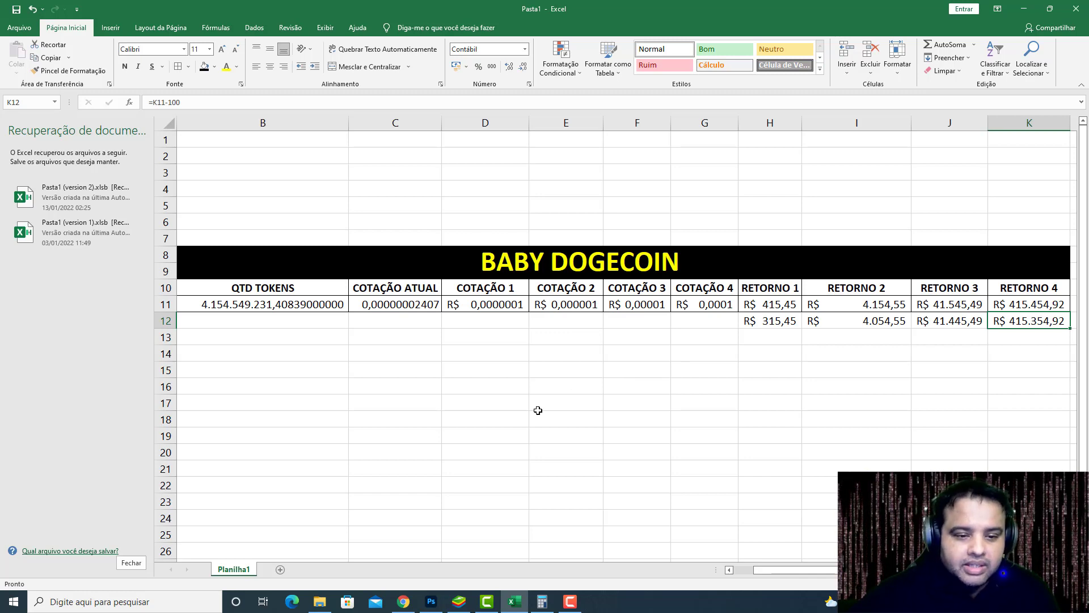
Examine the investment amount in A11 and the token quantity calculated from it in B11
{"action": "left_click", "coordinate": [766, 381]}
{"action": "left_click", "coordinate": [435, 413]}
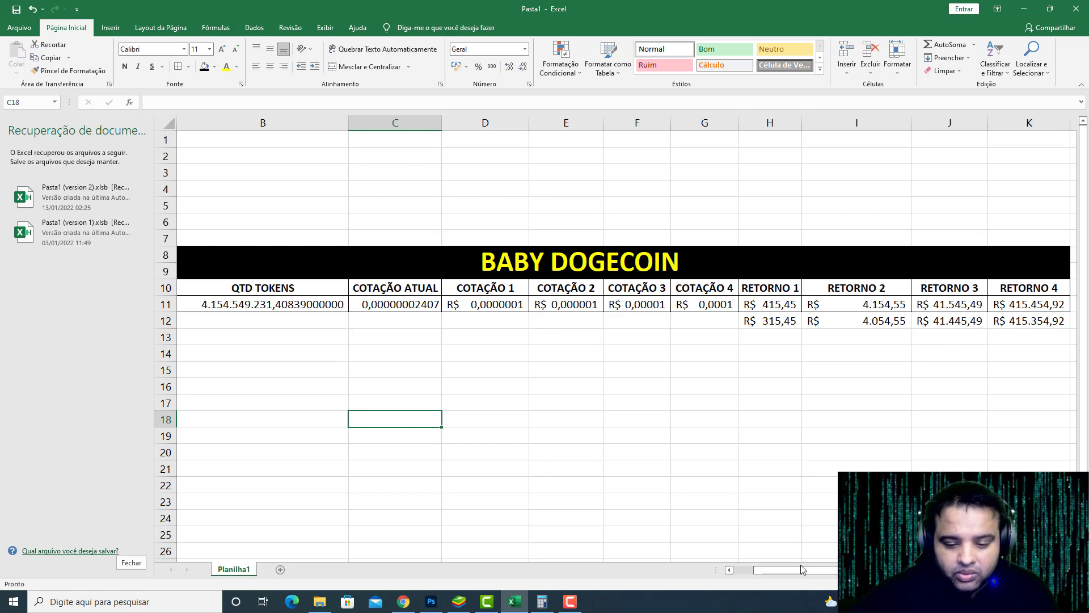
{"action": "left_click_drag", "start_coordinate": [801, 565], "coordinate": [781, 566]}
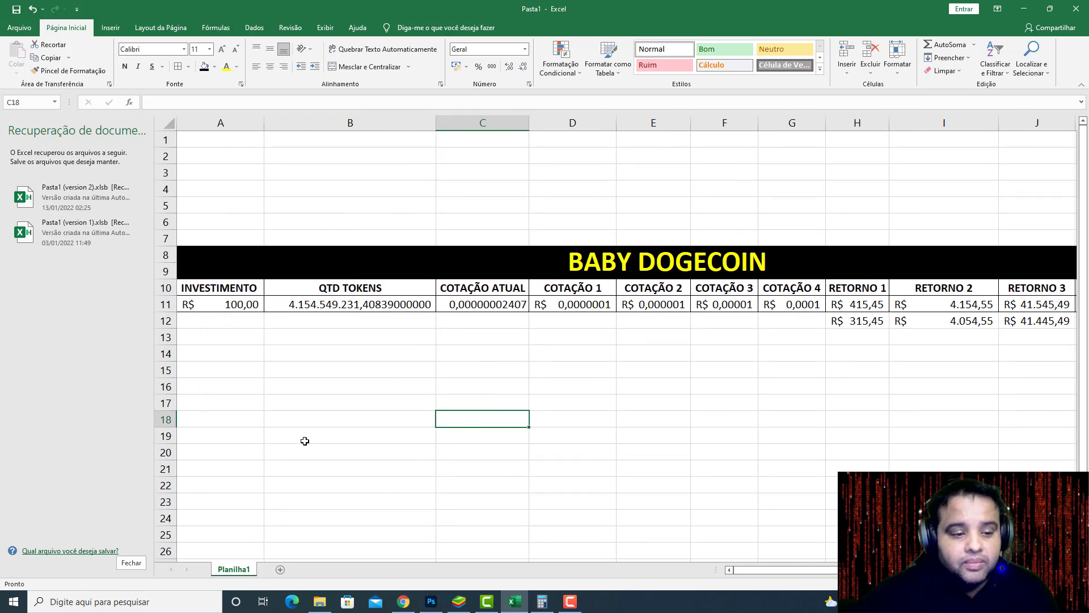
{"action": "left_click", "coordinate": [305, 440]}
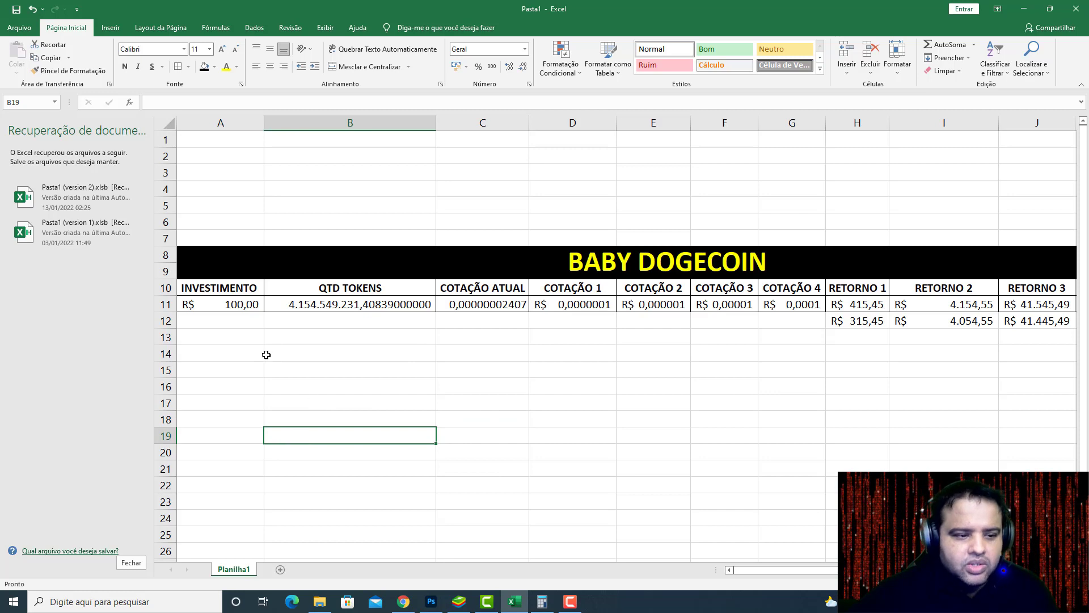
{"action": "left_click", "coordinate": [220, 304]}
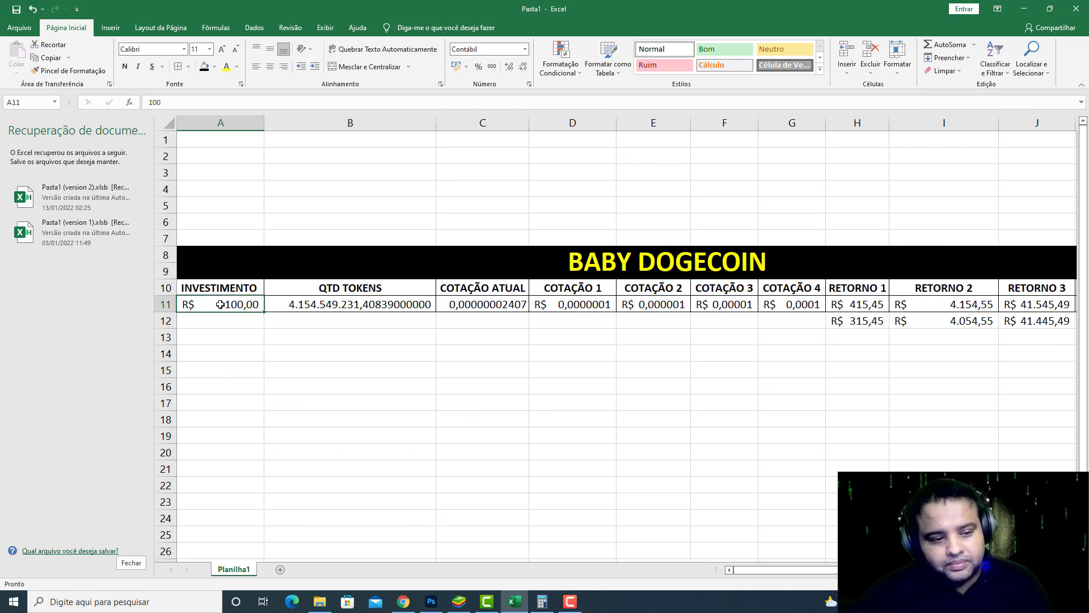
{"action": "left_click", "coordinate": [351, 304]}
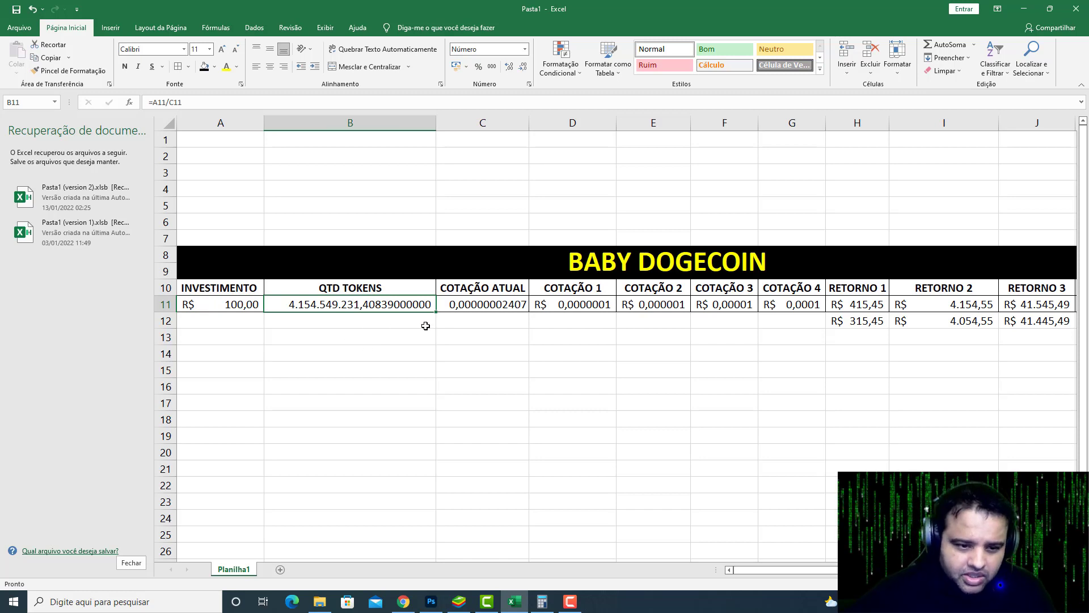
{"action": "key", "text": "Down"}
{"action": "key", "text": "Down"}
{"action": "key", "text": "Down"}
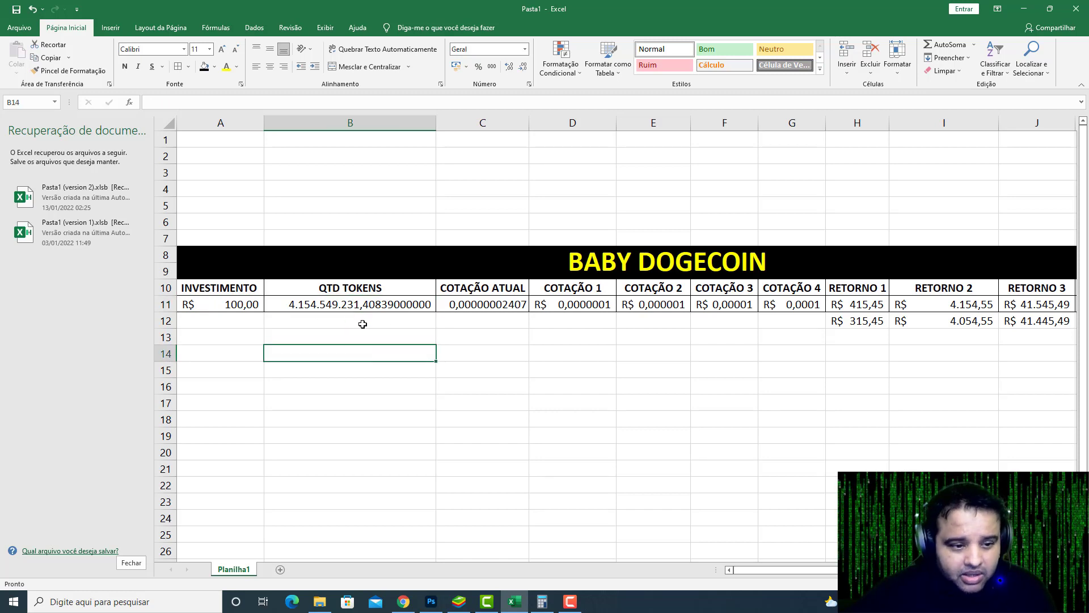
{"action": "left_click", "coordinate": [359, 310]}
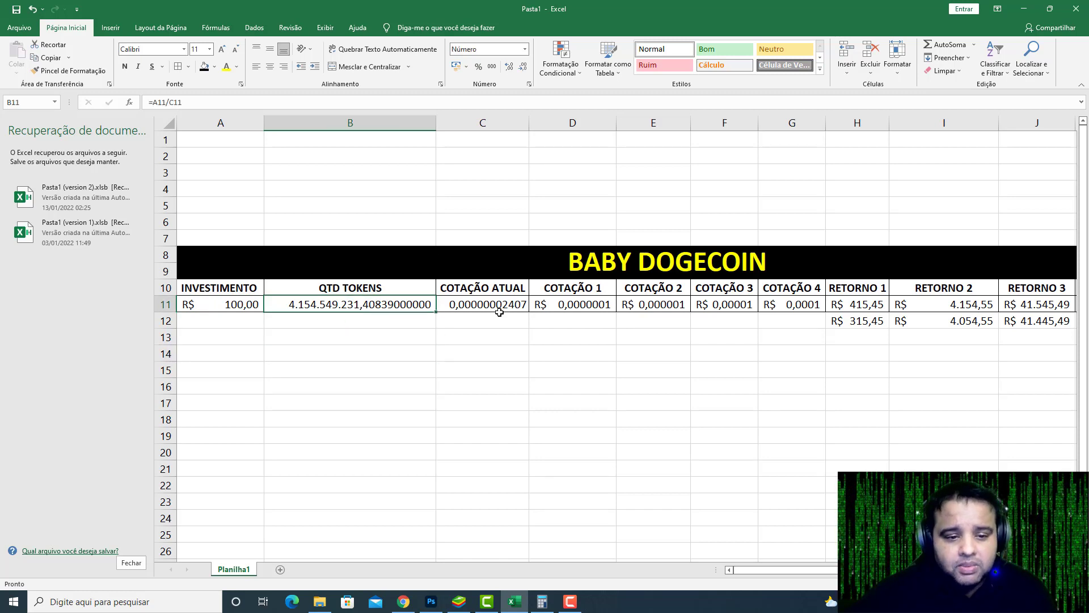